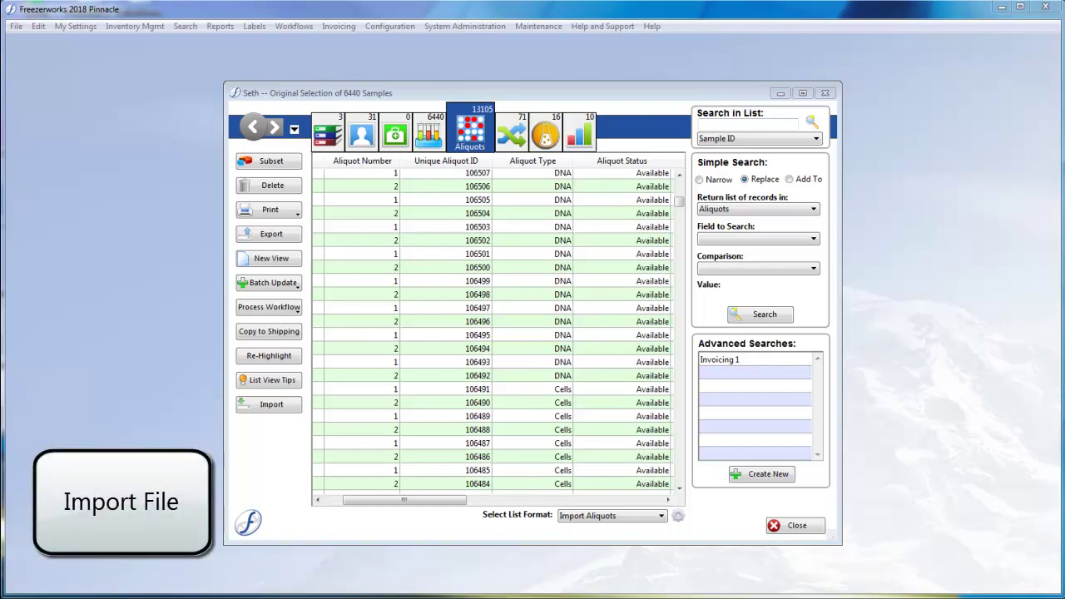
Bring the Excel sheet forward and highlight the 40000 and 40001 sample rows and the Row/Col columns
{"action": "left_click_drag", "start_coordinate": [1064, 93], "coordinate": [762, 99]}
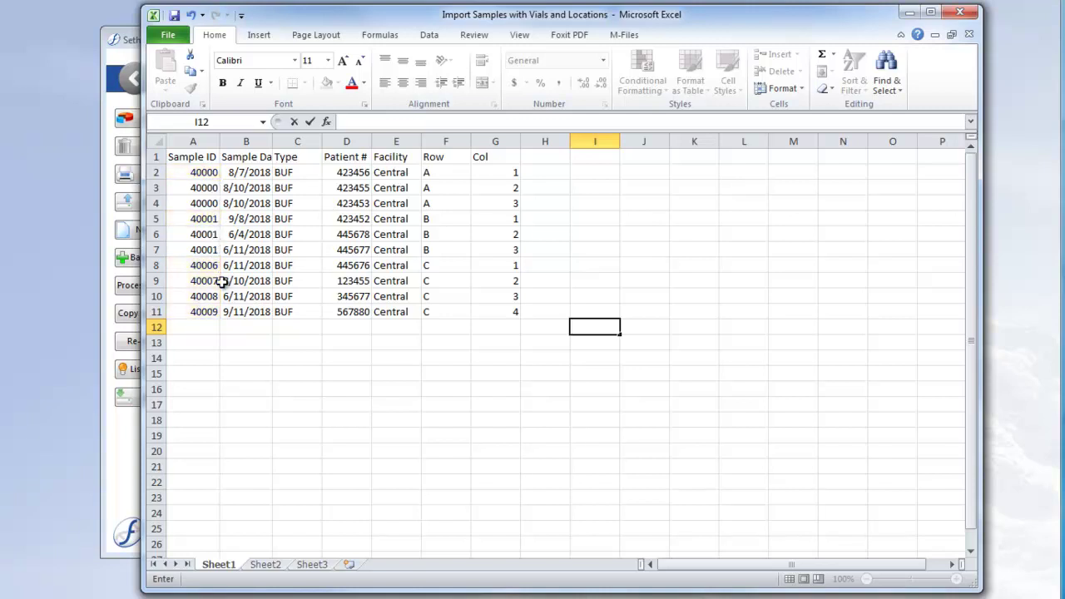
{"action": "left_click", "coordinate": [210, 169]}
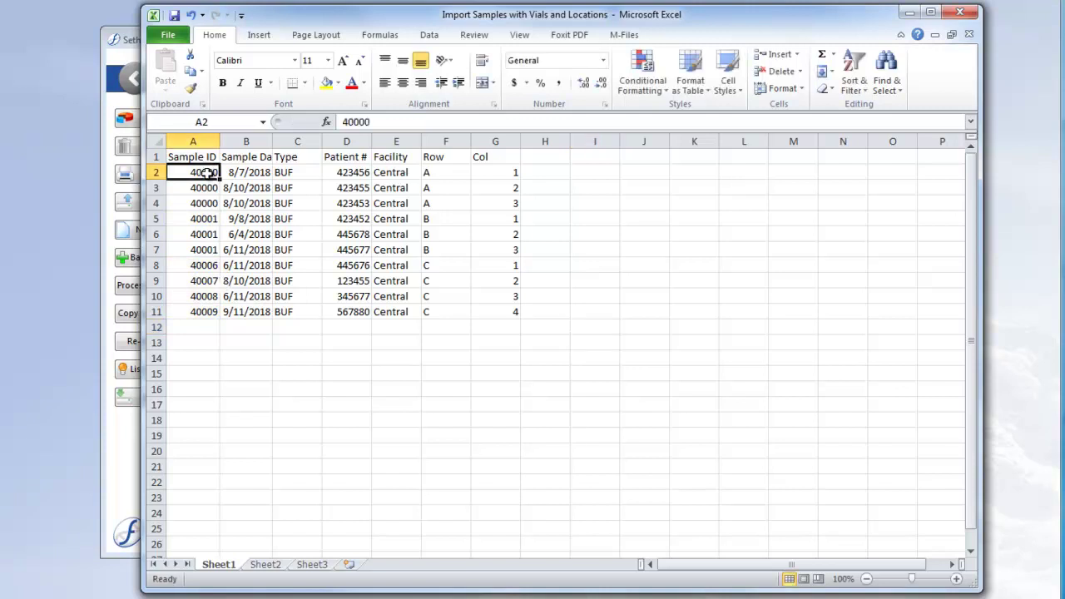
{"action": "left_click_drag", "start_coordinate": [210, 170], "coordinate": [207, 196]}
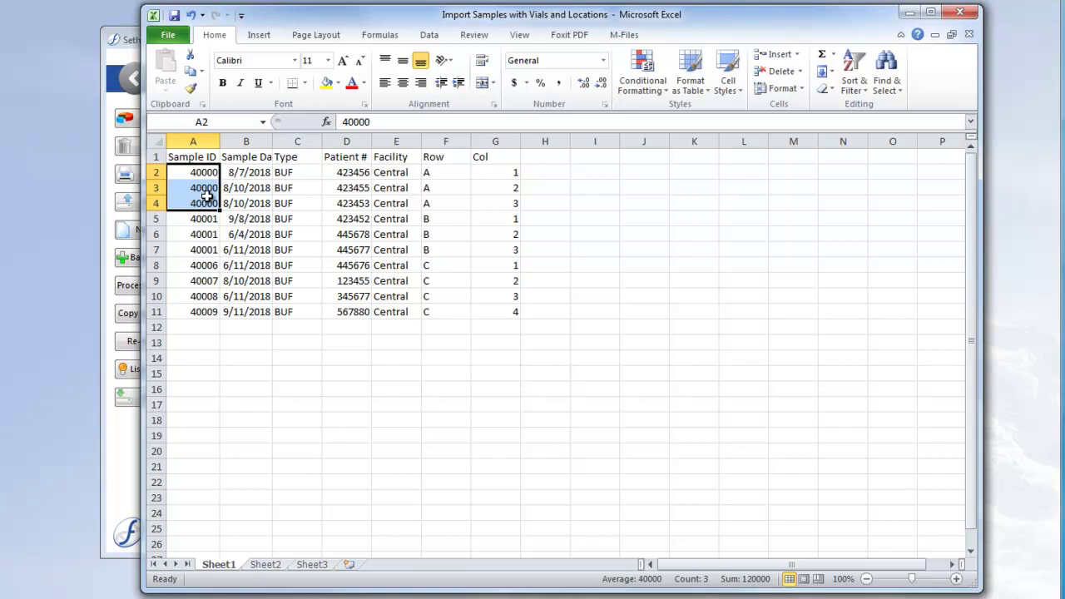
{"action": "left_click_drag", "start_coordinate": [208, 220], "coordinate": [208, 242]}
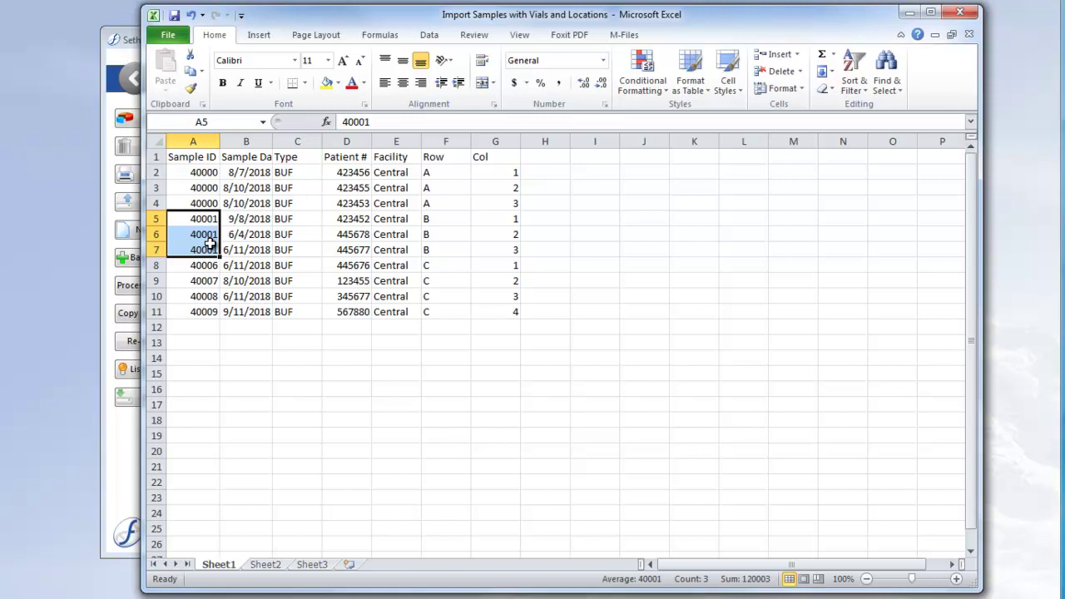
{"action": "left_click_drag", "start_coordinate": [447, 173], "coordinate": [499, 309]}
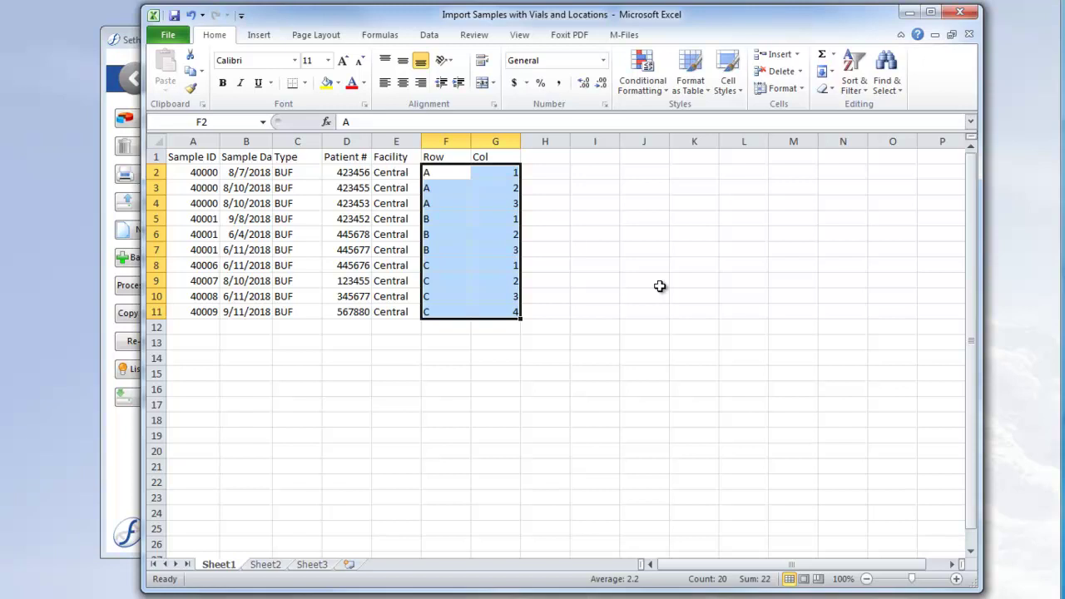
{"action": "left_click", "coordinate": [613, 283]}
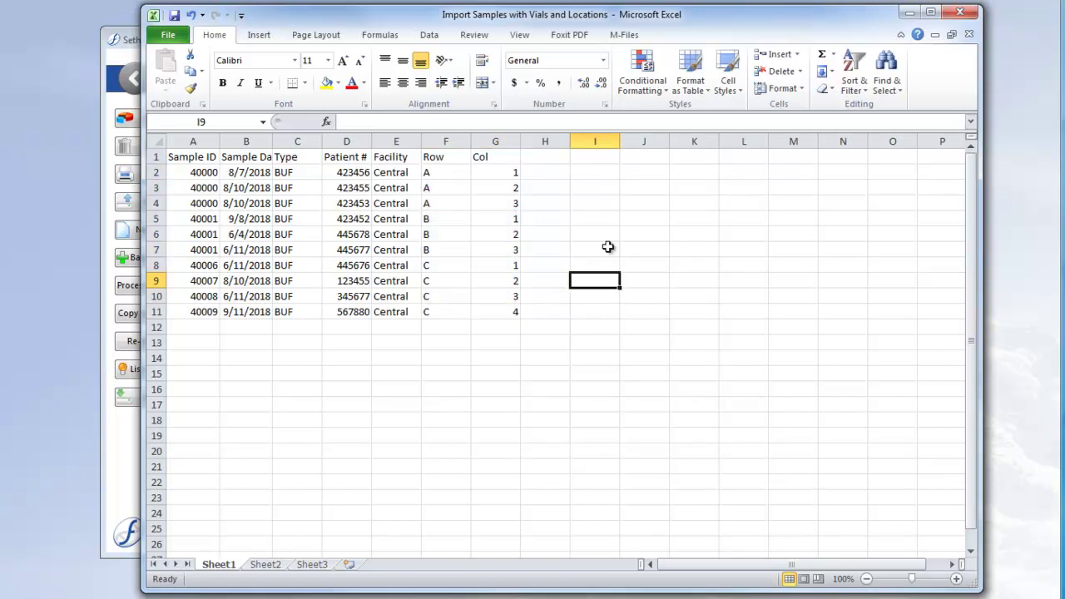
Save 'Import Samples with Vials and Locations' as CSV (Comma delimited), accepting the active-sheet and format warnings
{"action": "left_click", "coordinate": [178, 37]}
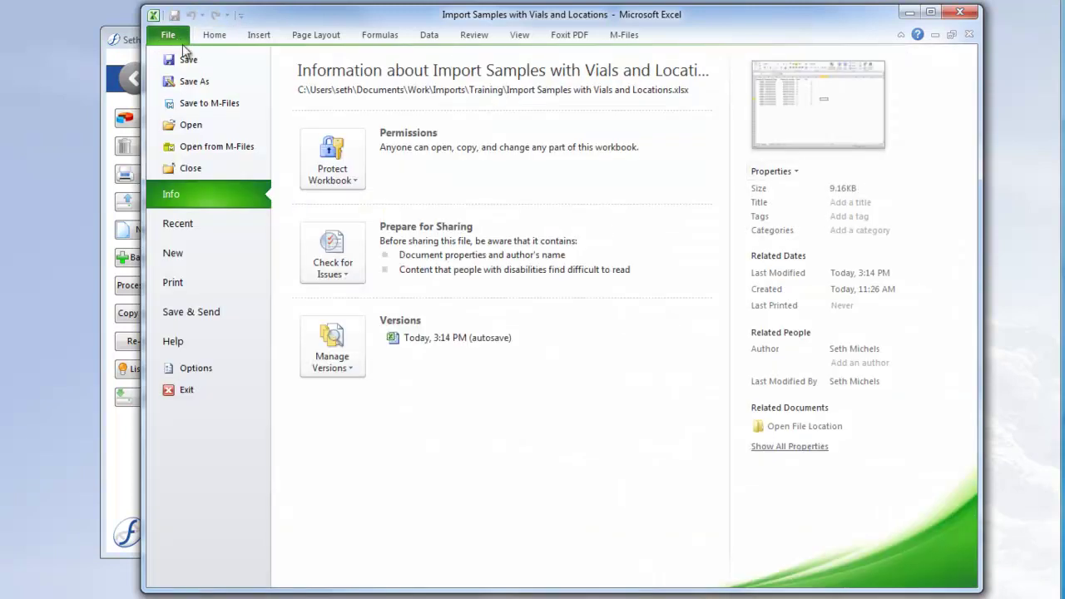
{"action": "left_click", "coordinate": [189, 81]}
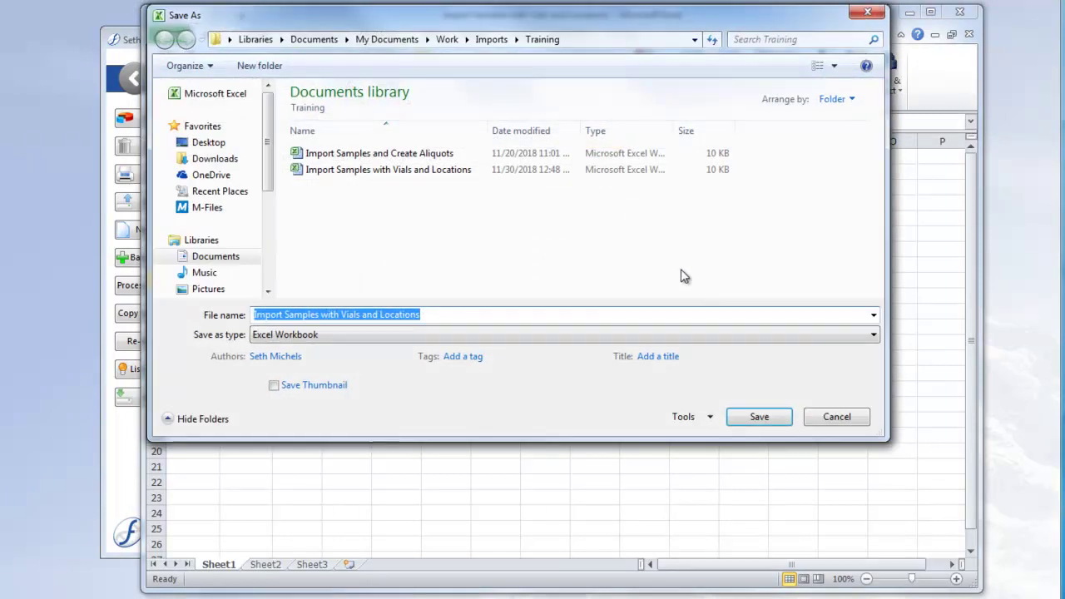
{"action": "left_click", "coordinate": [823, 342]}
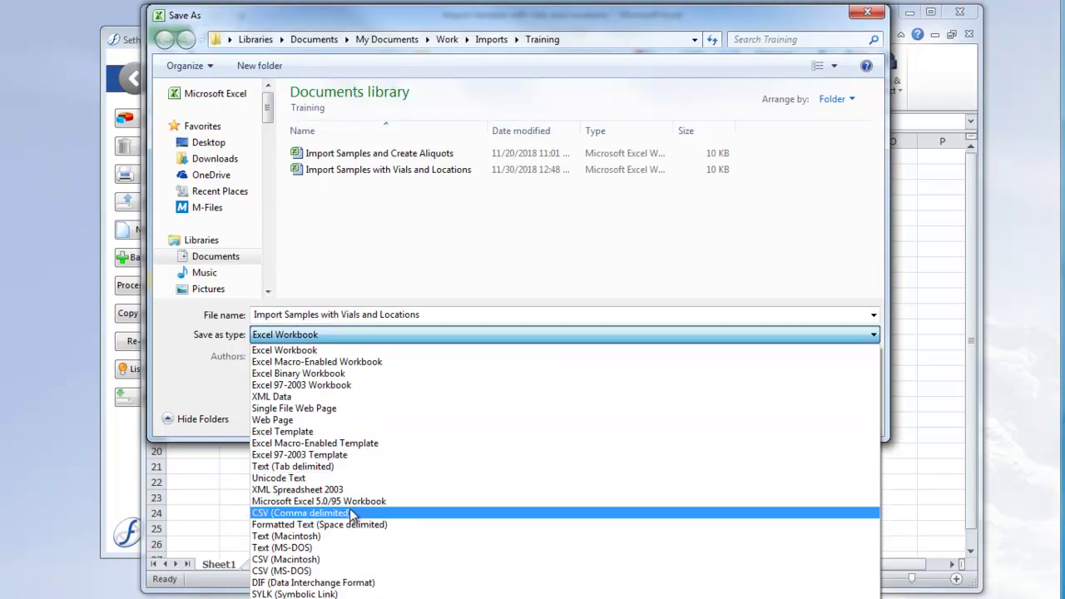
{"action": "left_click", "coordinate": [351, 513]}
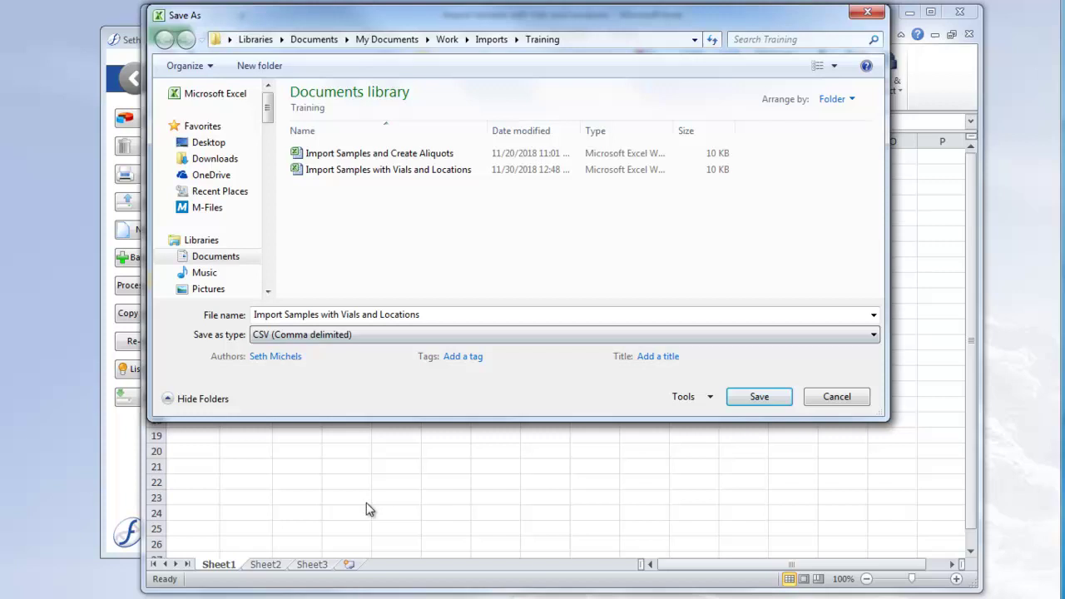
{"action": "left_click", "coordinate": [758, 400]}
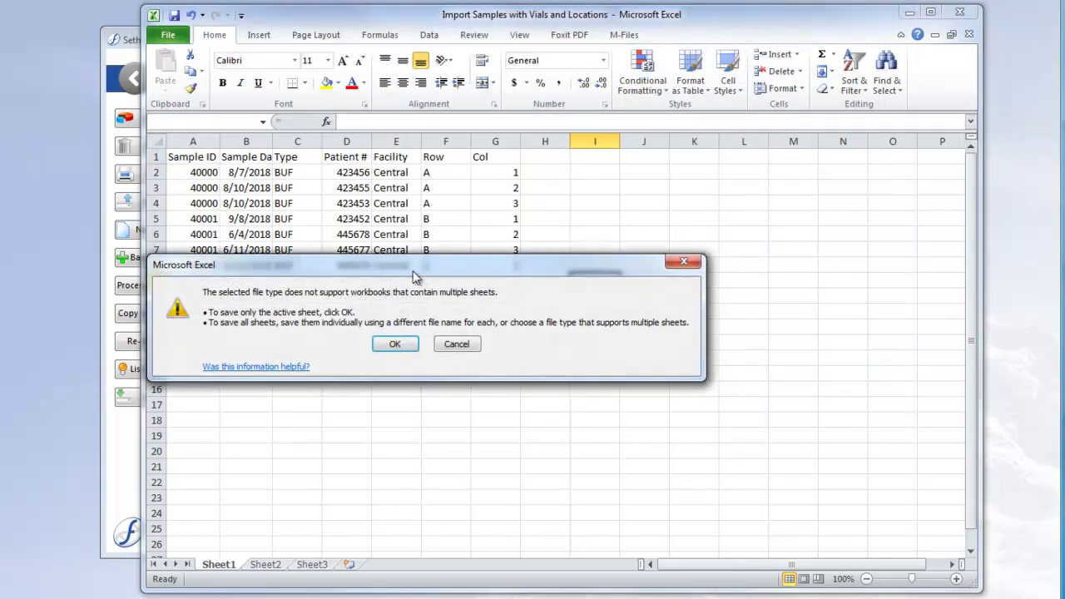
{"action": "left_click", "coordinate": [401, 344]}
{"action": "left_click", "coordinate": [409, 358]}
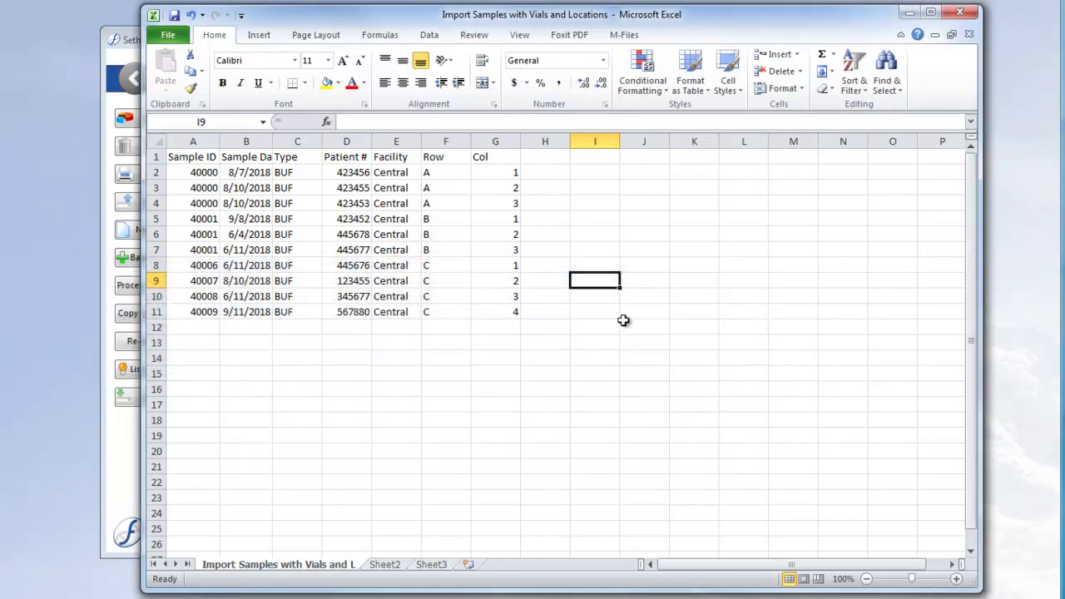
Move Excel aside, close the sample list window, and open Search > Explore Freezers
{"action": "left_click_drag", "start_coordinate": [578, 17], "coordinate": [1064, 65]}
{"action": "left_click", "coordinate": [587, 47]}
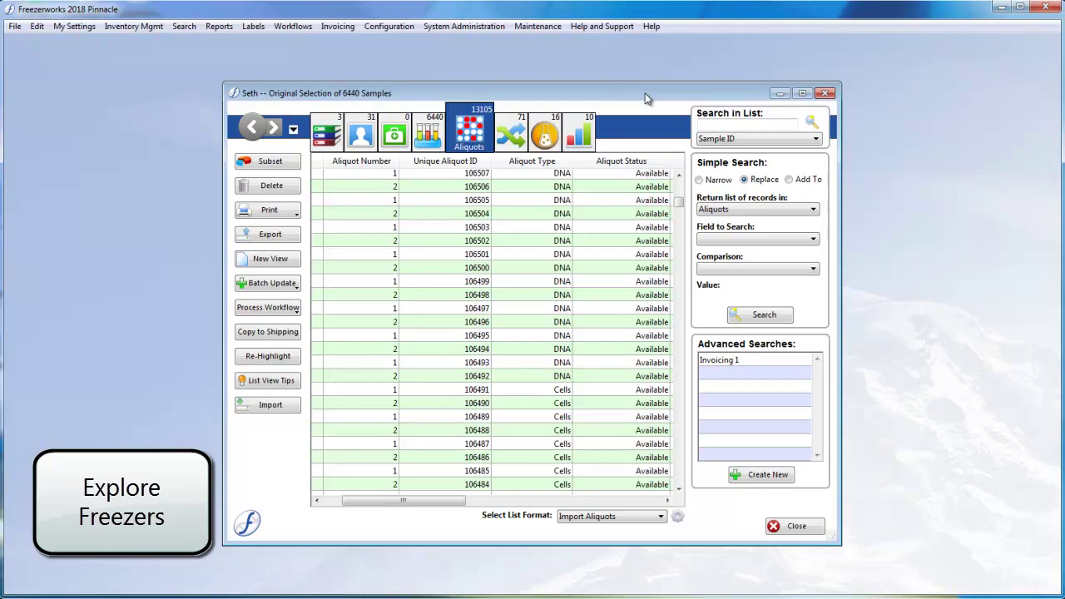
{"action": "left_click", "coordinate": [796, 526]}
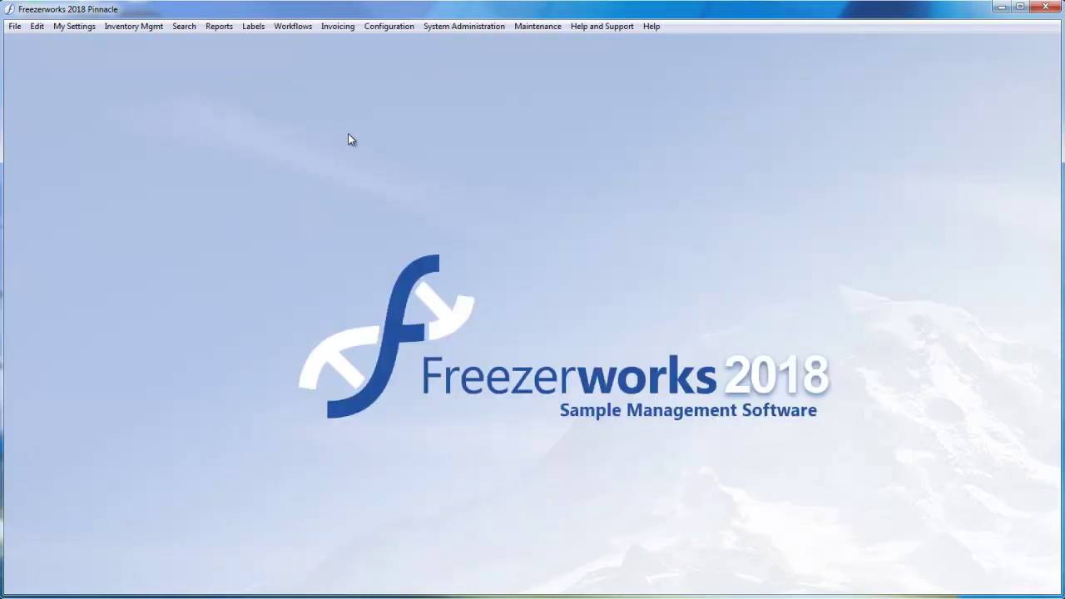
{"action": "left_click", "coordinate": [184, 28]}
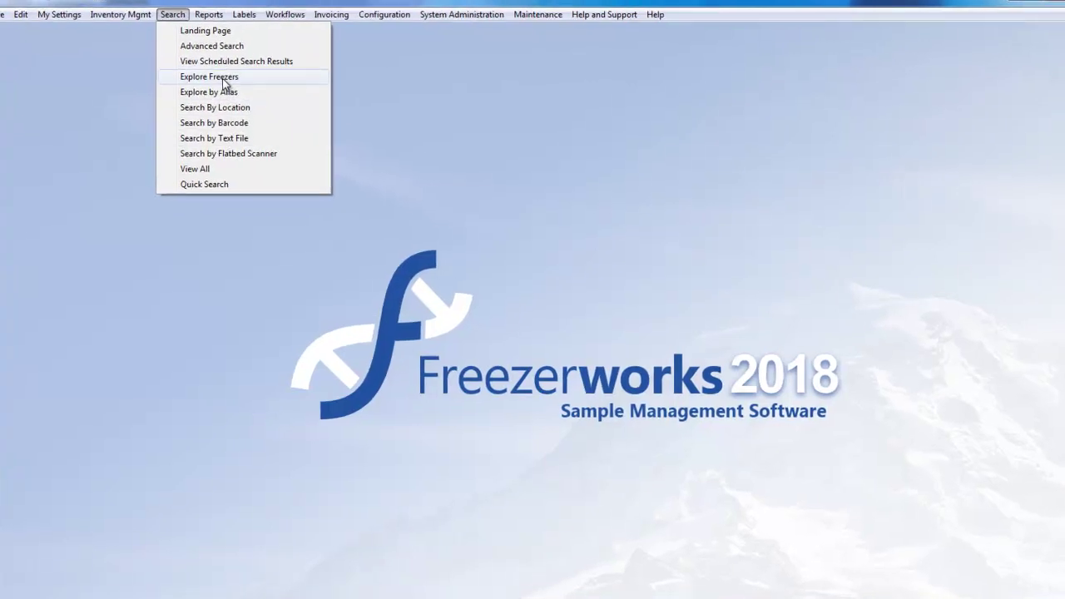
{"action": "left_click", "coordinate": [225, 84]}
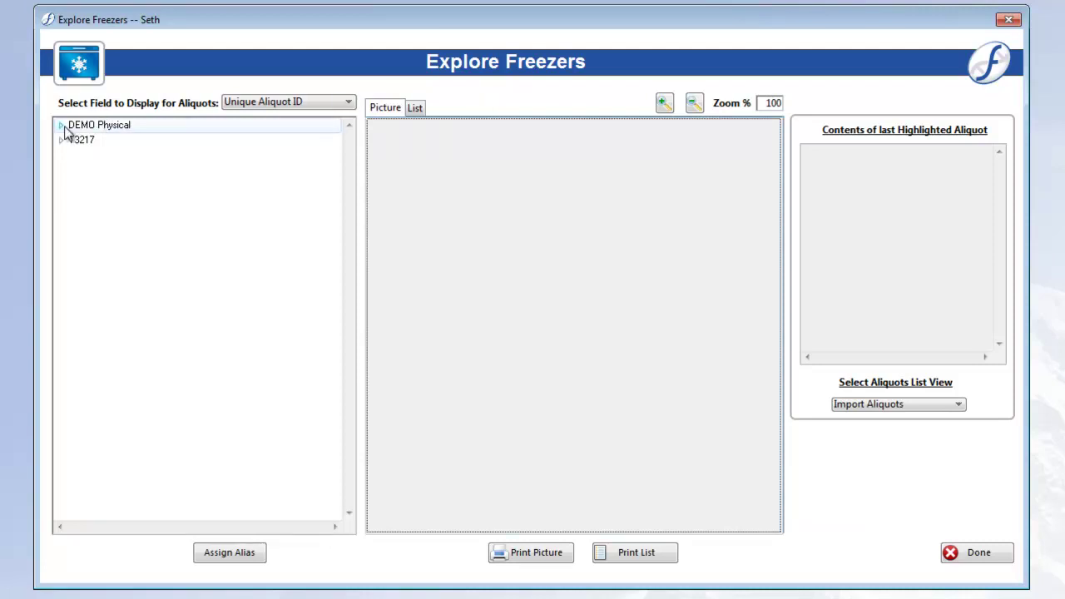
Expand DEMO Physical > Top Shelf > Rack A, view Box 1 filled through E-3, then close Explore Freezers
{"action": "left_click", "coordinate": [63, 127]}
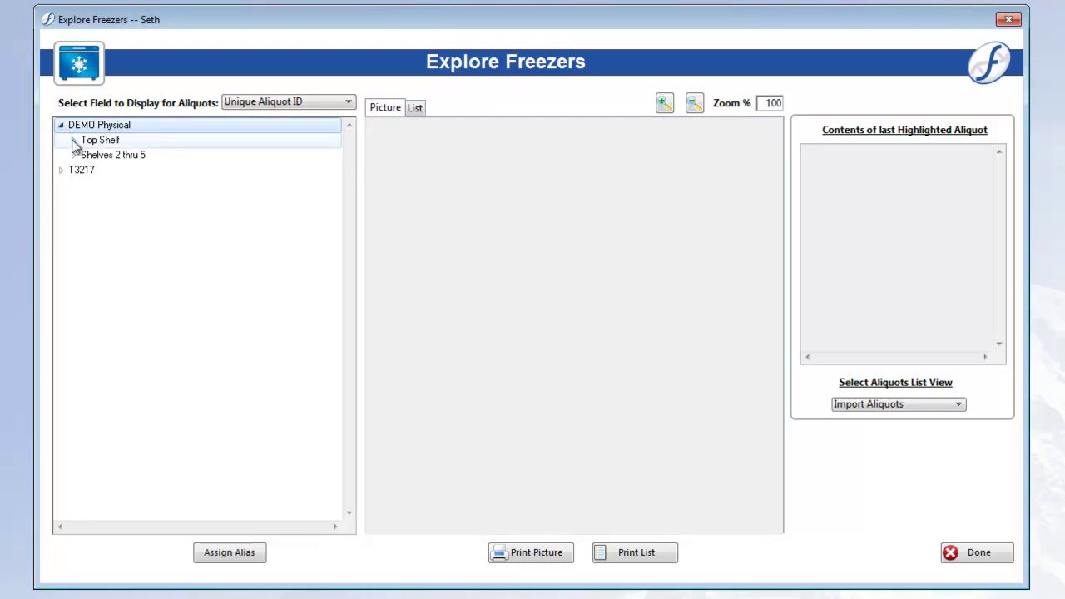
{"action": "left_click", "coordinate": [73, 139]}
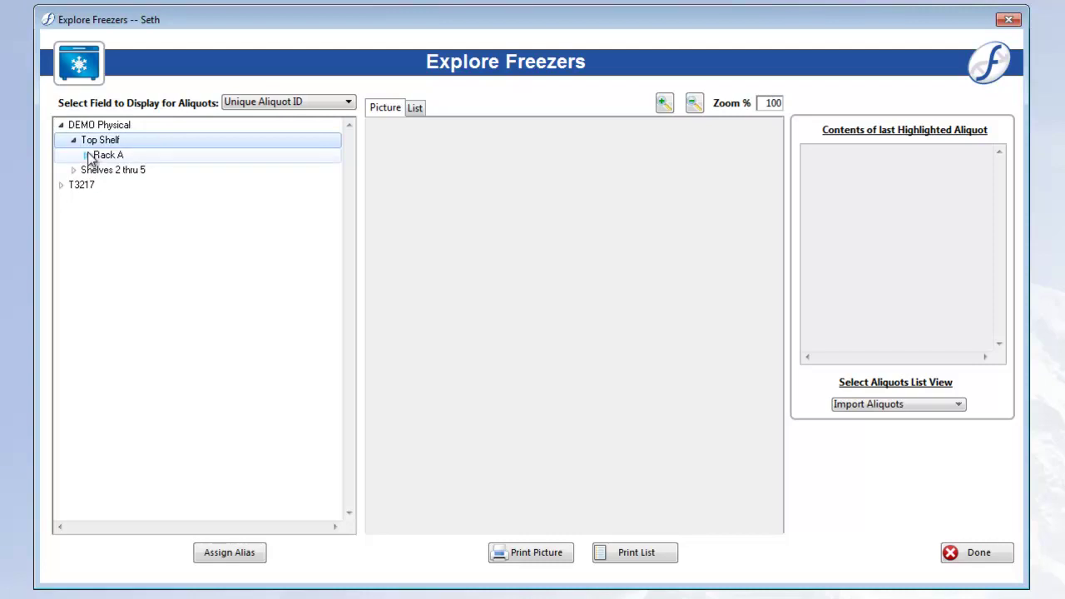
{"action": "left_click", "coordinate": [86, 156]}
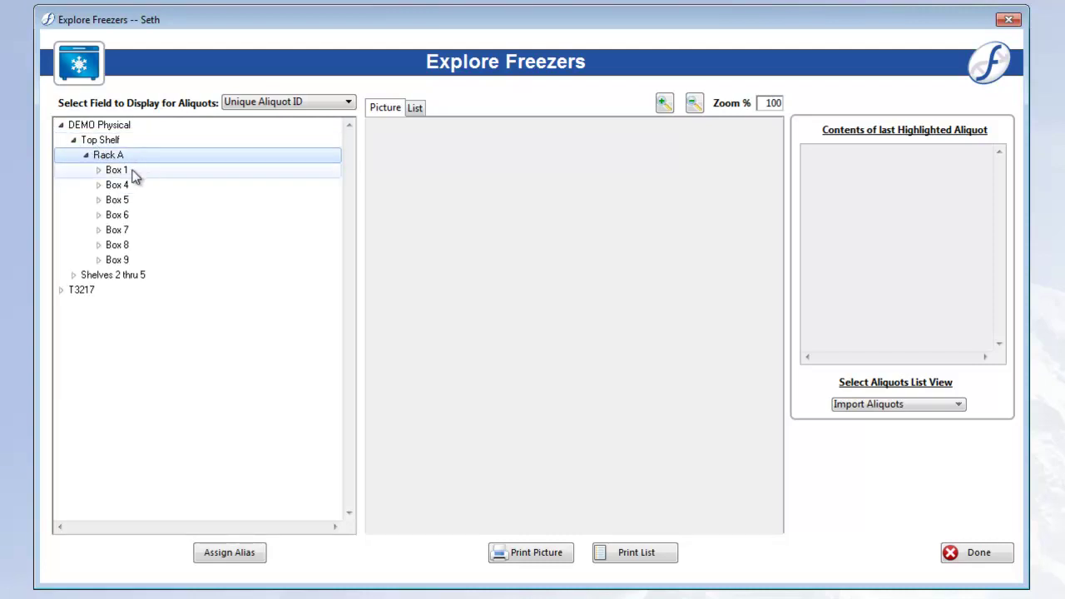
{"action": "left_click", "coordinate": [97, 170]}
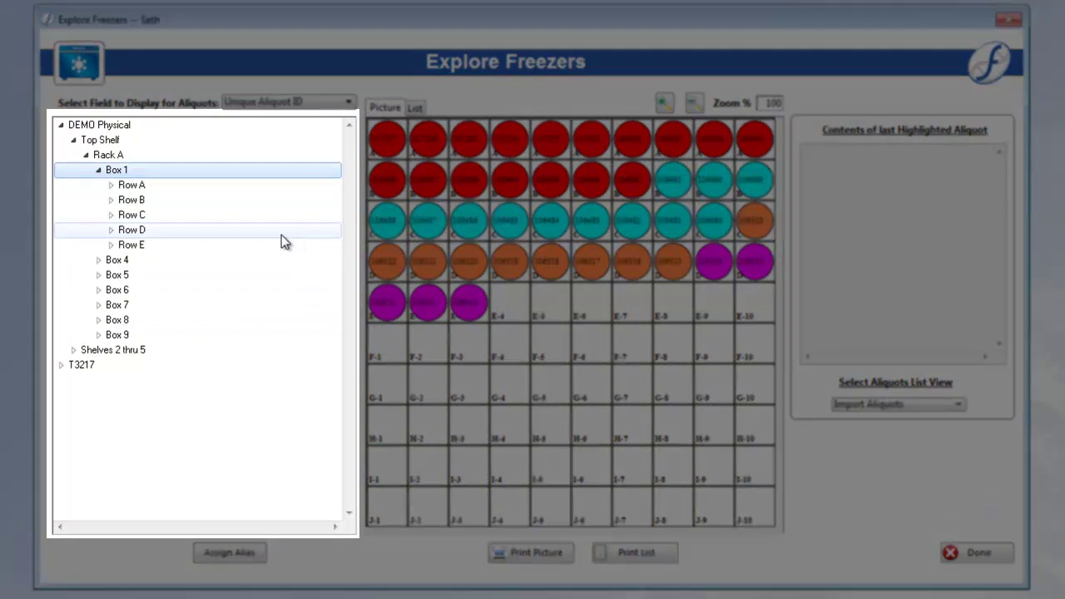
{"action": "left_click", "coordinate": [98, 170]}
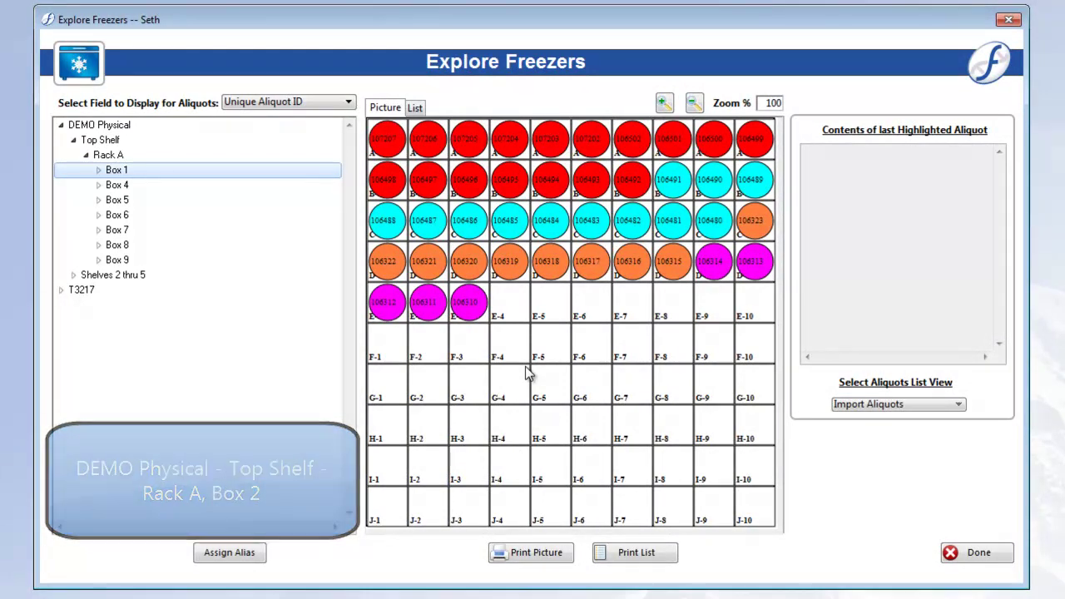
{"action": "left_click", "coordinate": [977, 554]}
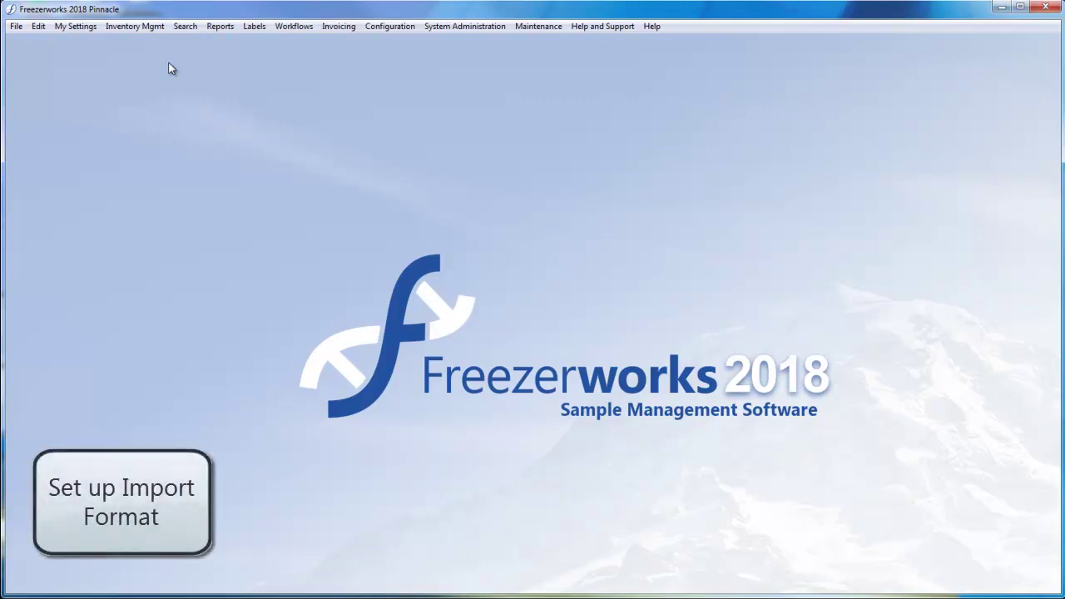
Add a new import format named 'Import B' with Header Record Included in Import checked
{"action": "left_click", "coordinate": [135, 26]}
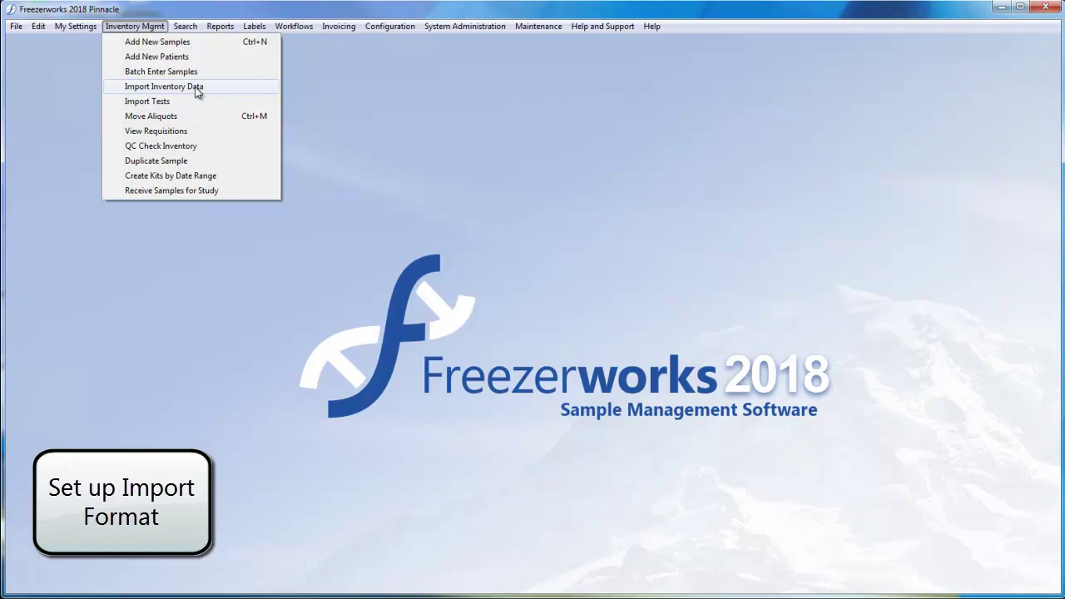
{"action": "left_click", "coordinate": [197, 88]}
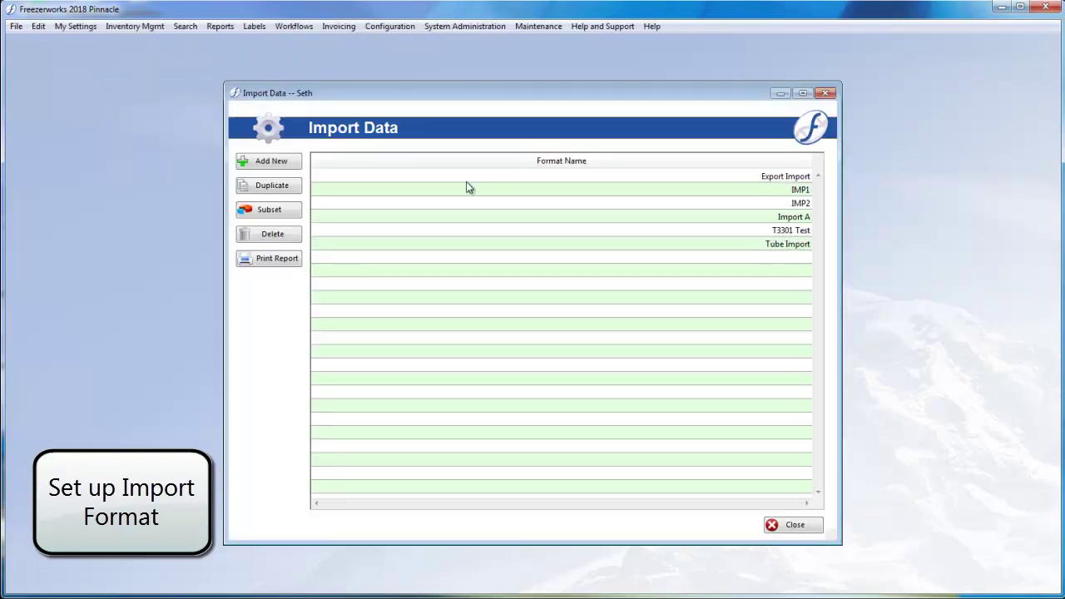
{"action": "left_click", "coordinate": [258, 160]}
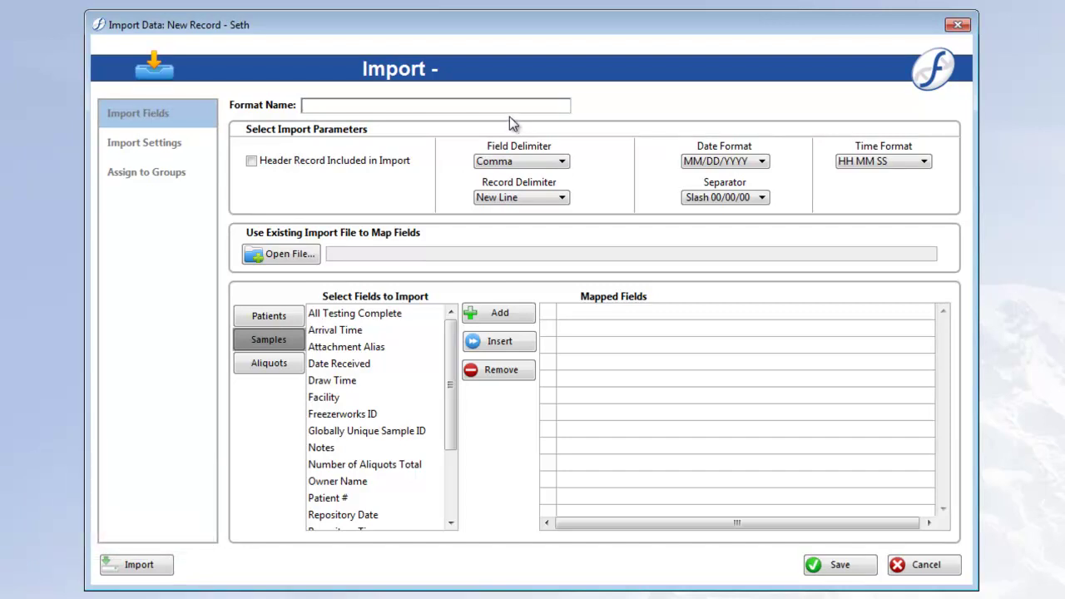
{"action": "type", "text": "Import B"}
{"action": "key", "text": "Tab"}
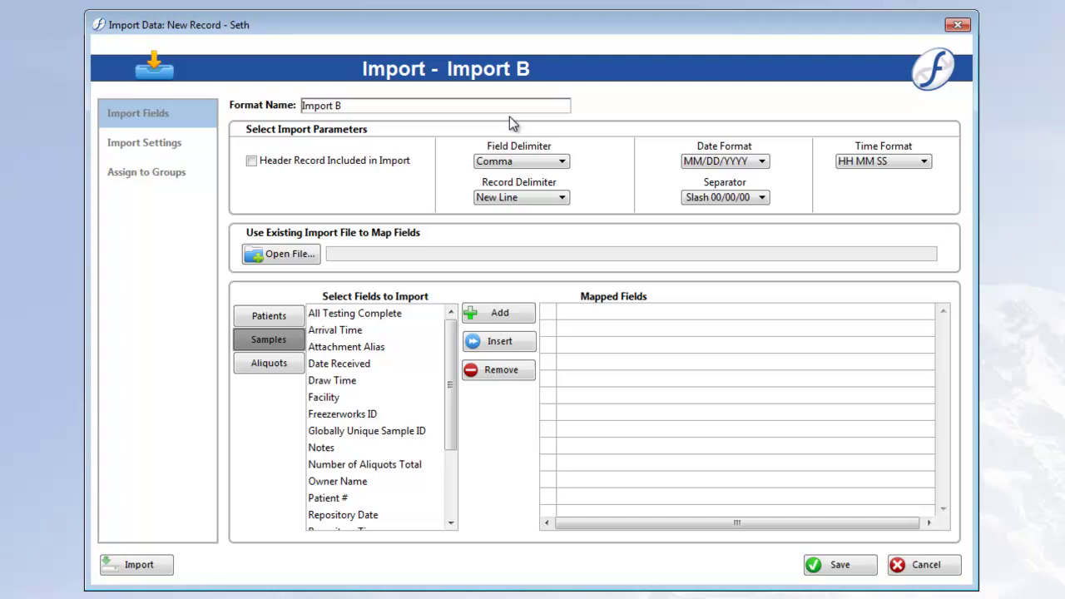
{"action": "left_click", "coordinate": [251, 161]}
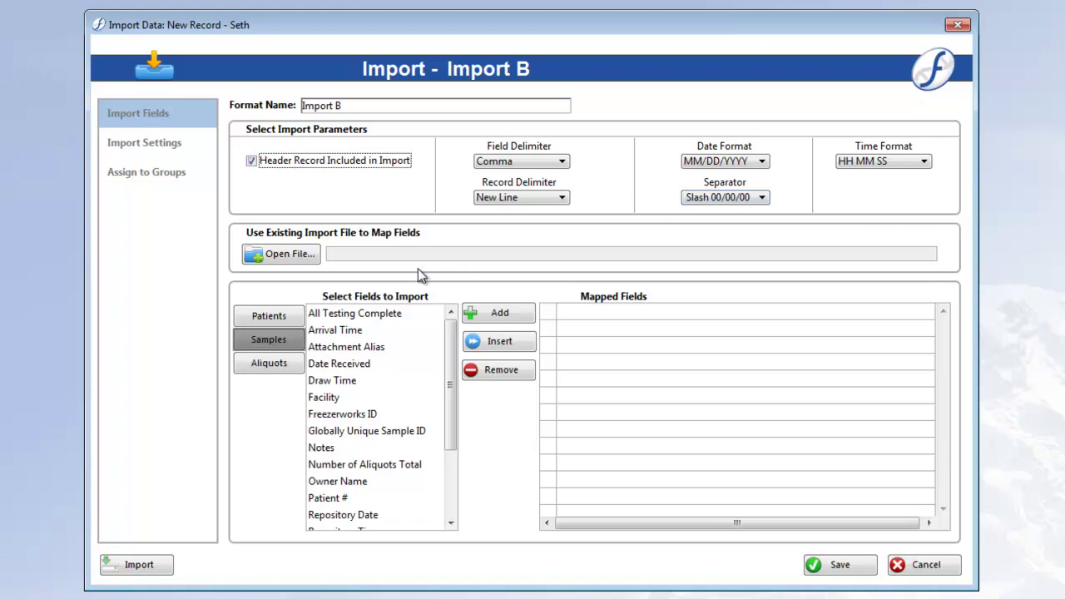
Load the 'Import Samples with Vials and Locations' CSV from Documents > Work > Imports > Training
{"action": "left_click", "coordinate": [283, 254]}
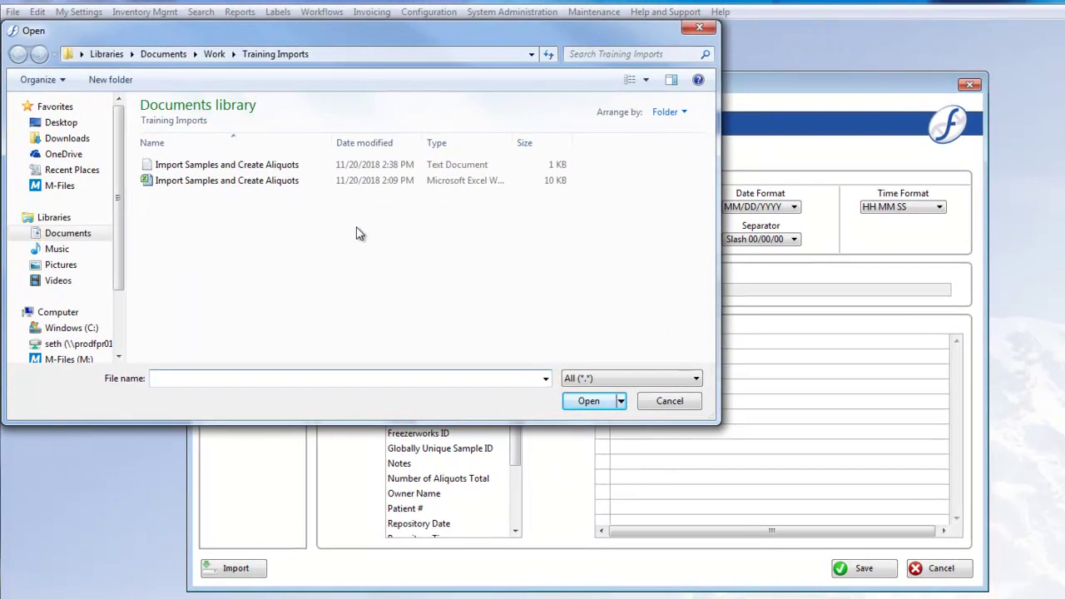
{"action": "left_click", "coordinate": [214, 54]}
{"action": "double_click", "coordinate": [190, 258]}
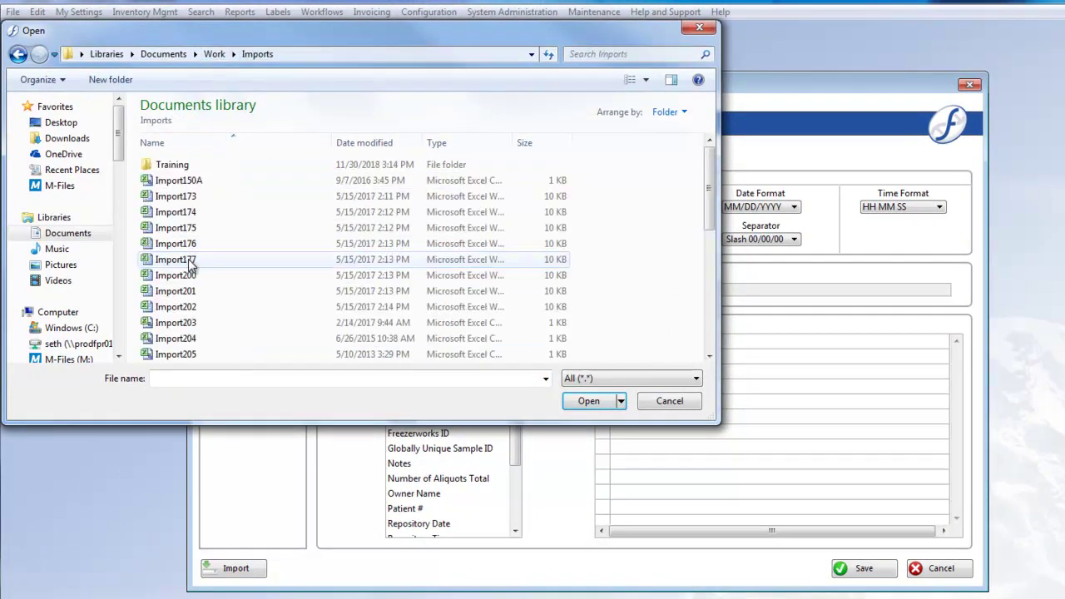
{"action": "double_click", "coordinate": [171, 165]}
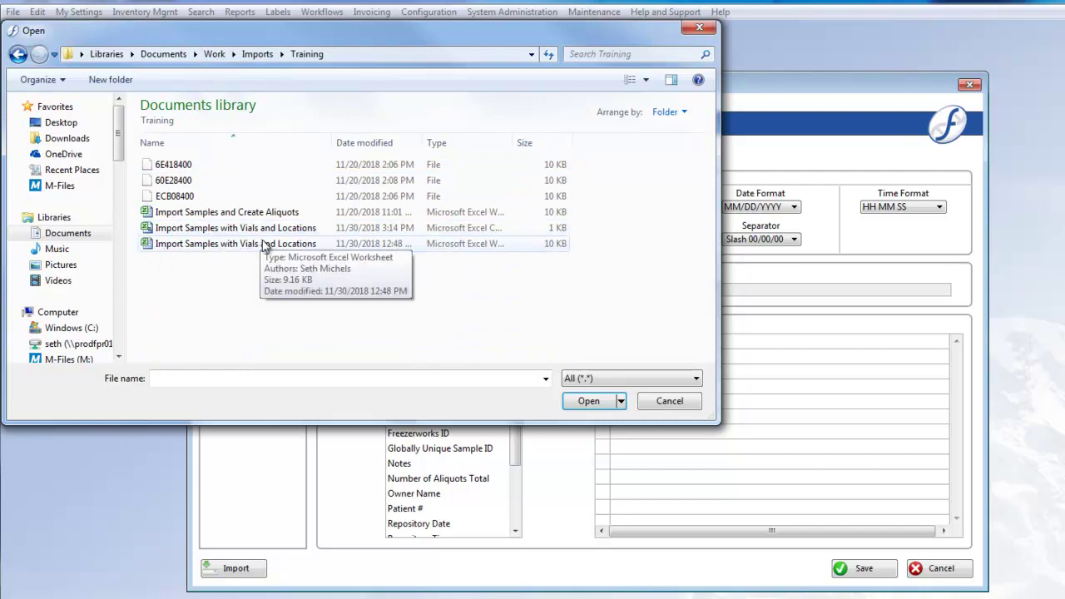
{"action": "left_click", "coordinate": [249, 228]}
{"action": "left_click_drag", "start_coordinate": [514, 142], "coordinate": [540, 143]}
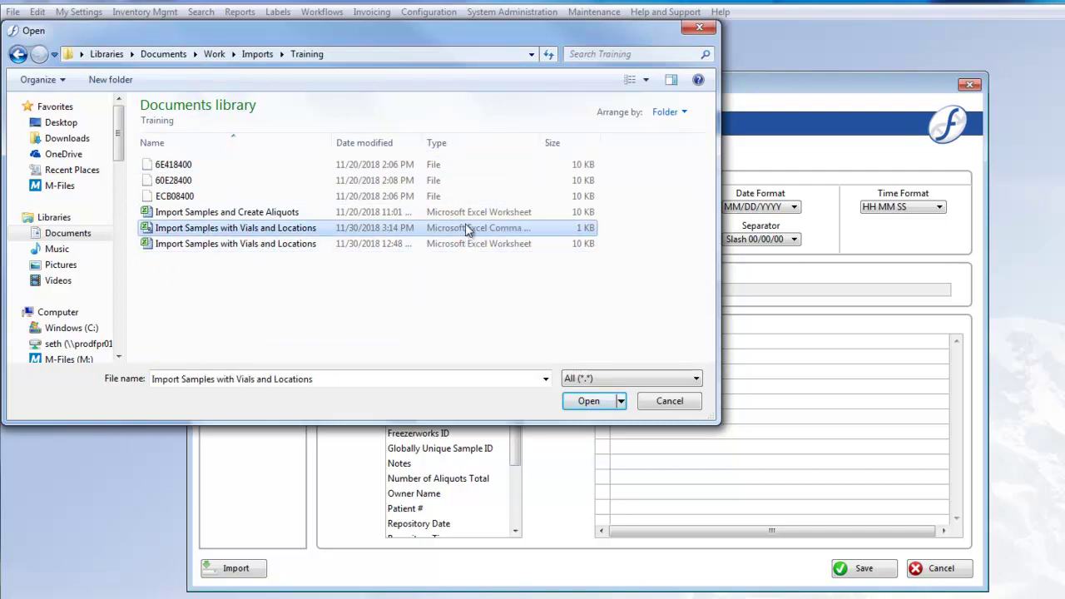
{"action": "left_click", "coordinate": [587, 401]}
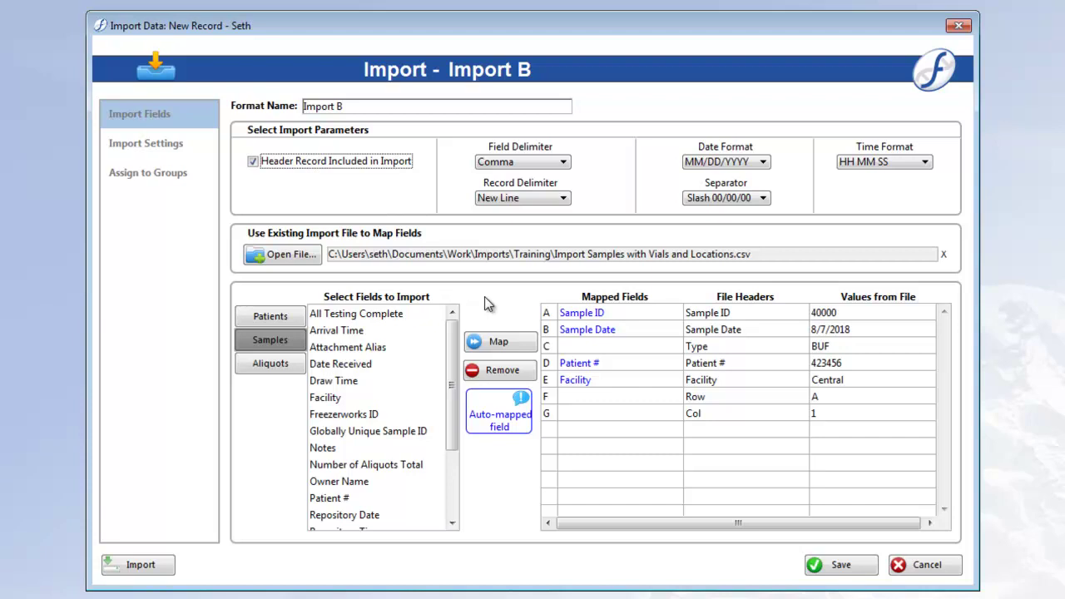
Map the file's Type column to the Aliquot Type field
{"action": "left_click", "coordinate": [595, 348]}
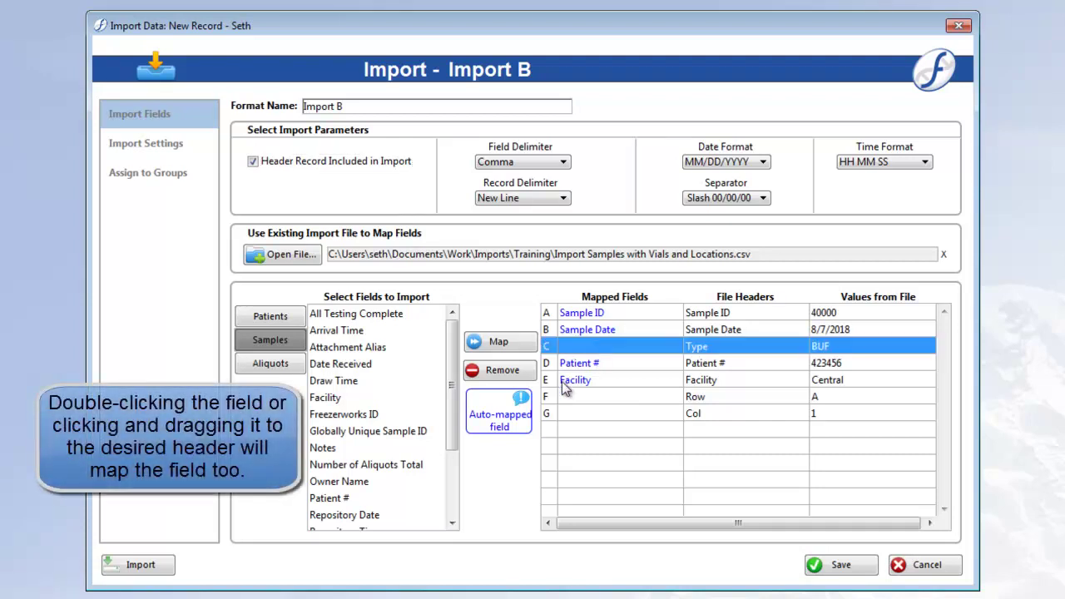
{"action": "left_click", "coordinate": [291, 366]}
{"action": "left_click", "coordinate": [363, 384]}
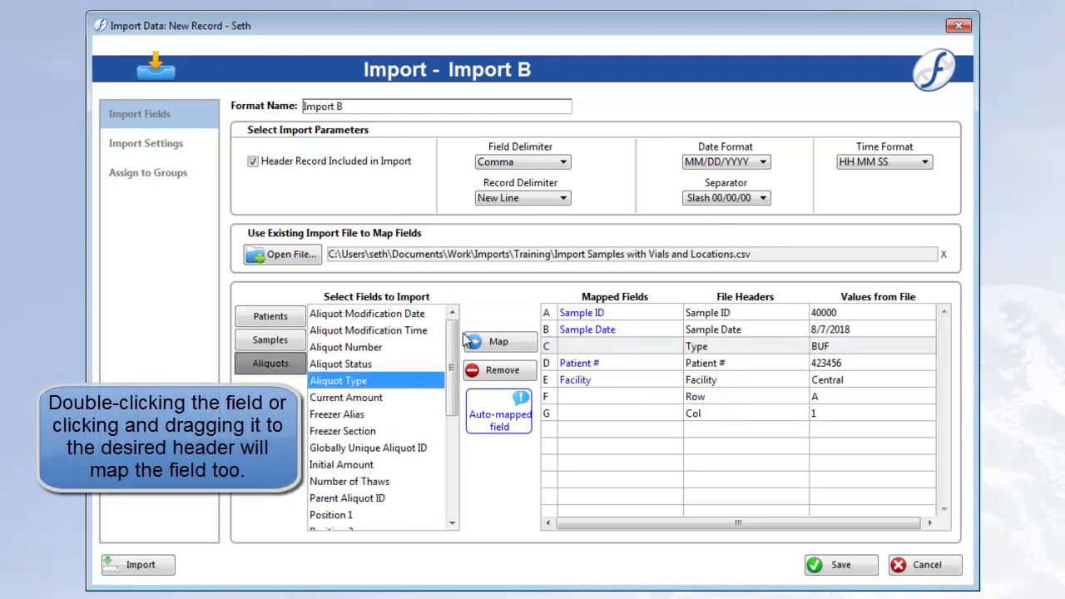
{"action": "left_click", "coordinate": [469, 341]}
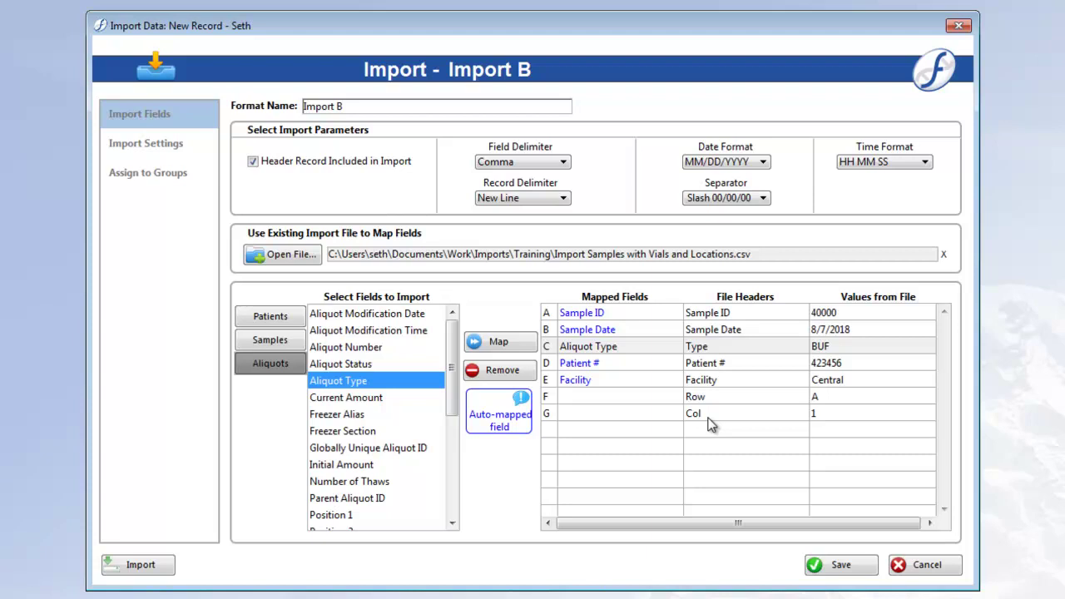
Map the Row column to Position 3 and the Col column to Position 4
{"action": "left_click", "coordinate": [678, 396]}
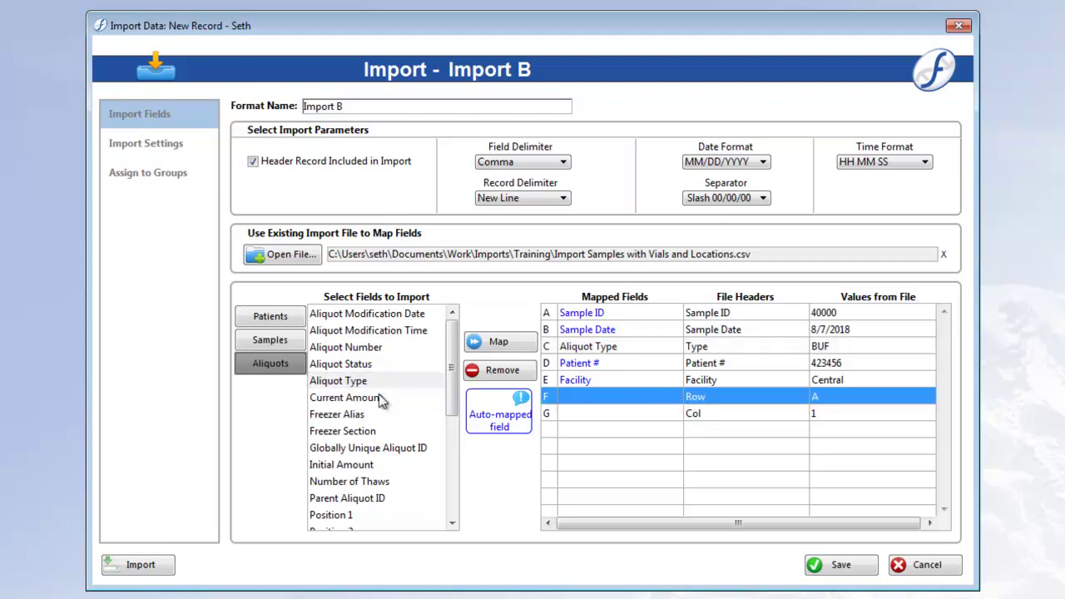
{"action": "scroll", "coordinate": [407, 416], "scroll_direction": "down", "scroll_amount": 2}
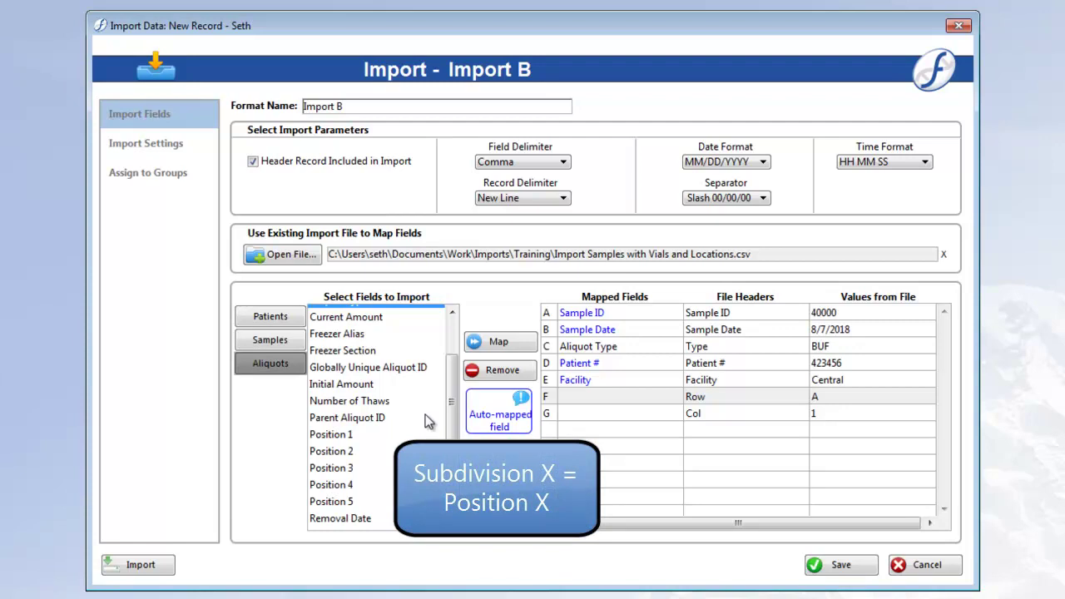
{"action": "left_click", "coordinate": [379, 468]}
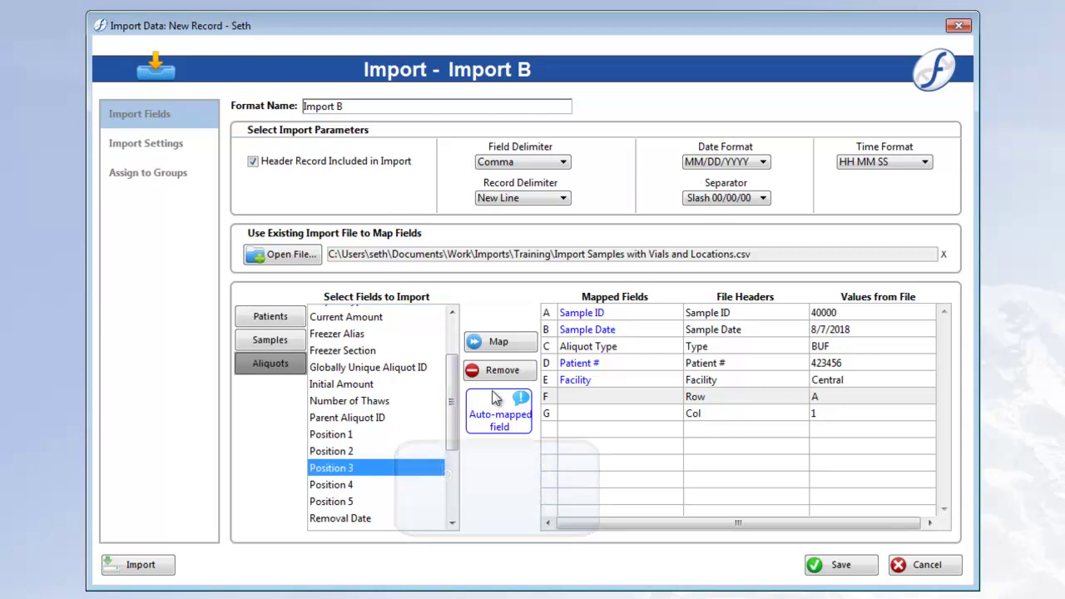
{"action": "left_click", "coordinate": [521, 342]}
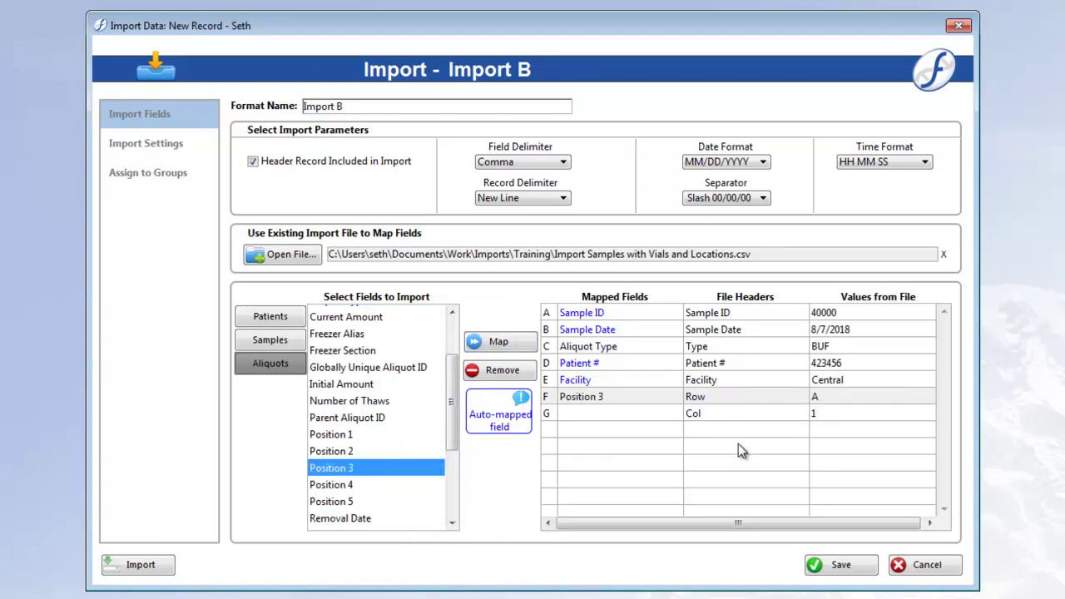
{"action": "left_click", "coordinate": [694, 416]}
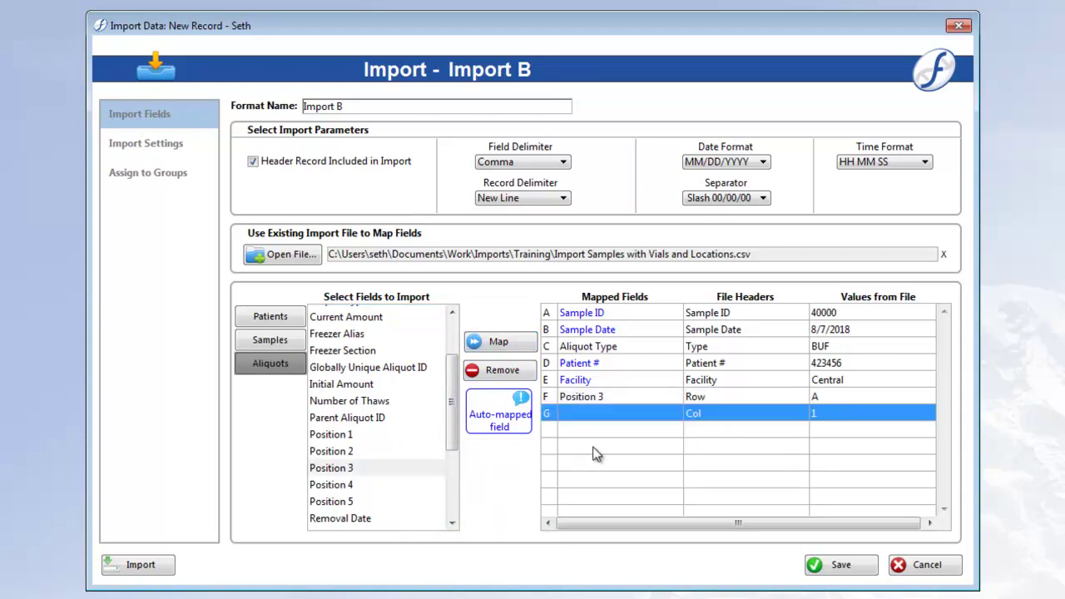
{"action": "left_click", "coordinate": [407, 488]}
{"action": "left_click", "coordinate": [504, 344]}
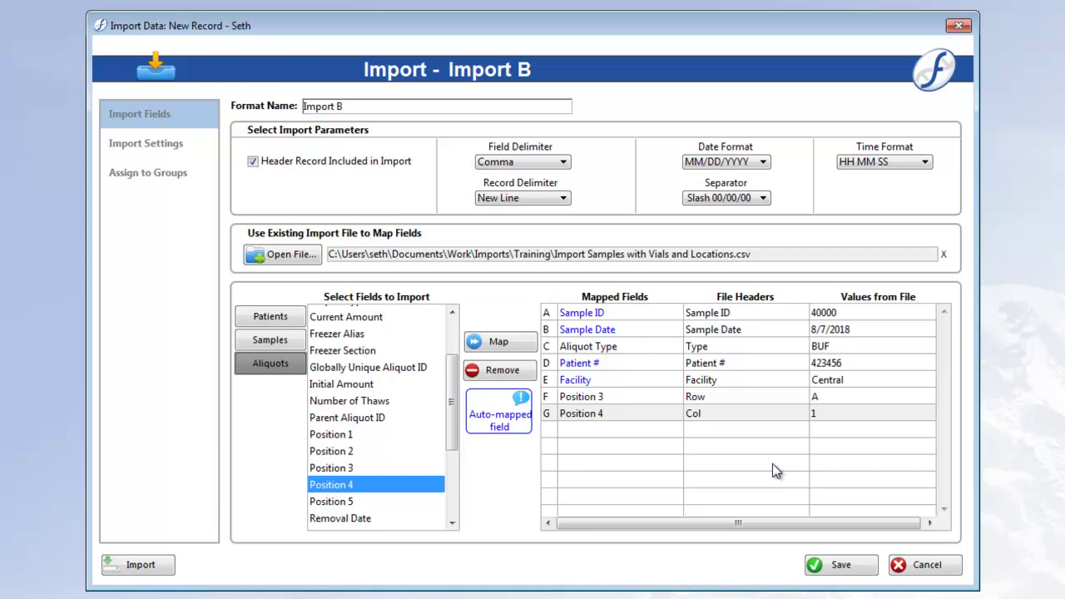
In Import Settings, choose the Add import type and enable Interactive auto-assign Aliquot positions
{"action": "left_click", "coordinate": [187, 139]}
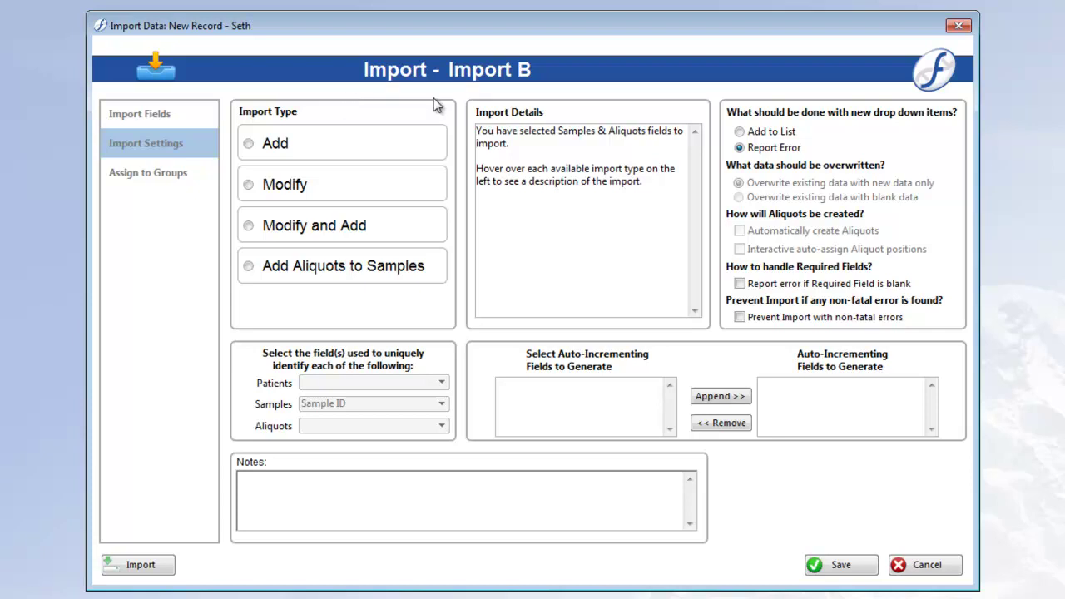
{"action": "mouse_move", "coordinate": [347, 269]}
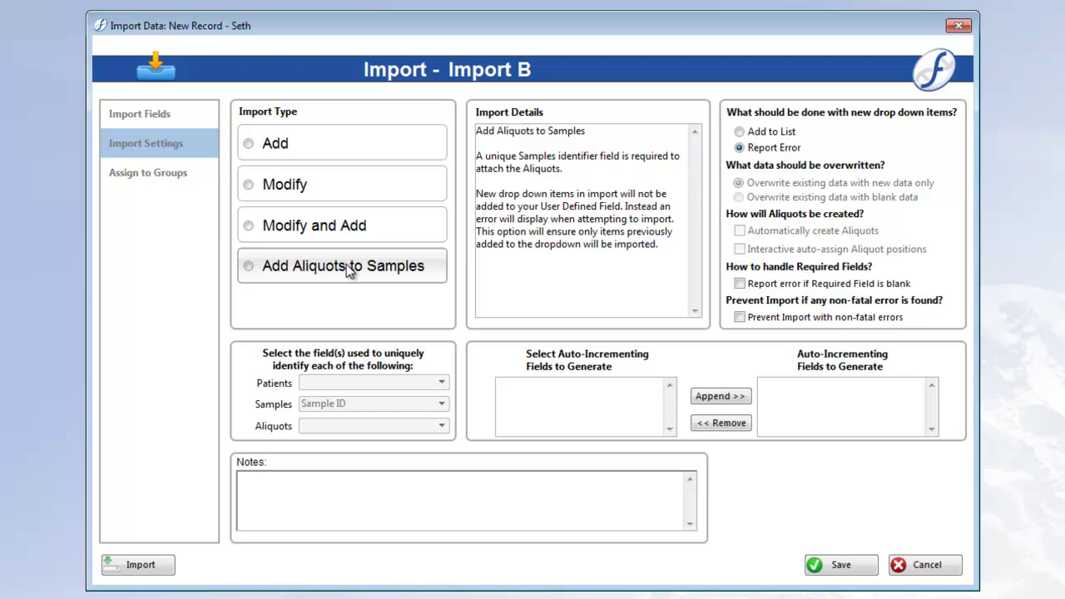
{"action": "left_click", "coordinate": [344, 138]}
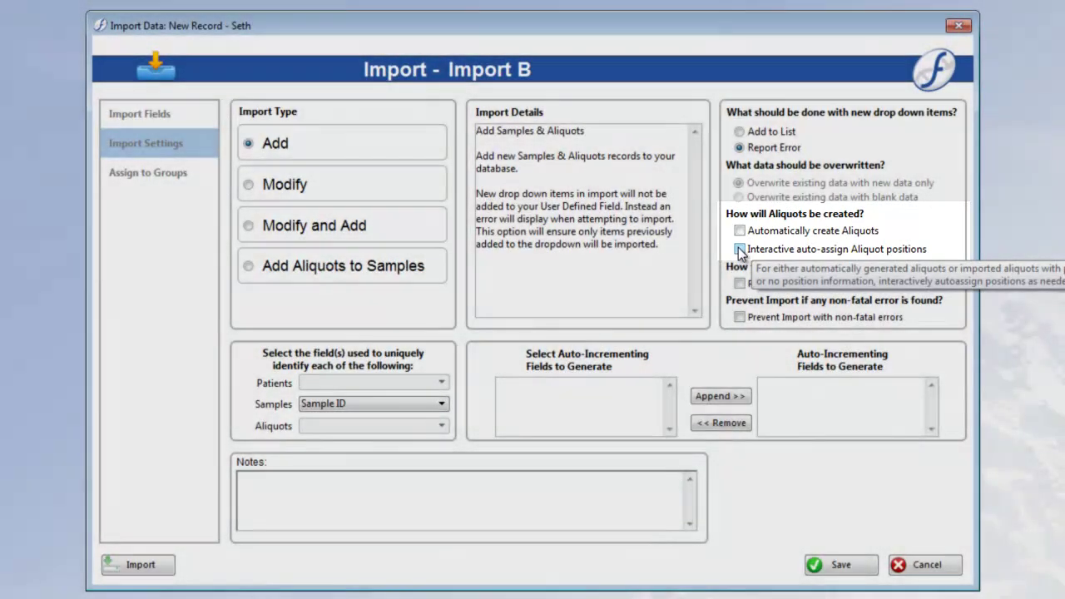
{"action": "left_click", "coordinate": [739, 249]}
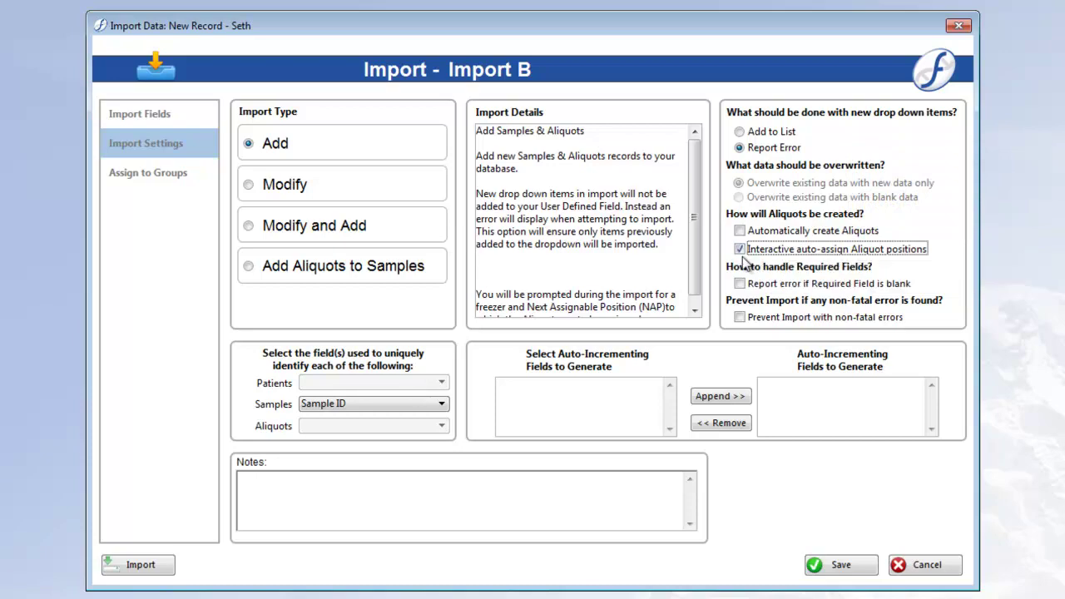
{"action": "scroll", "coordinate": [697, 216], "scroll_direction": "down", "scroll_amount": 1}
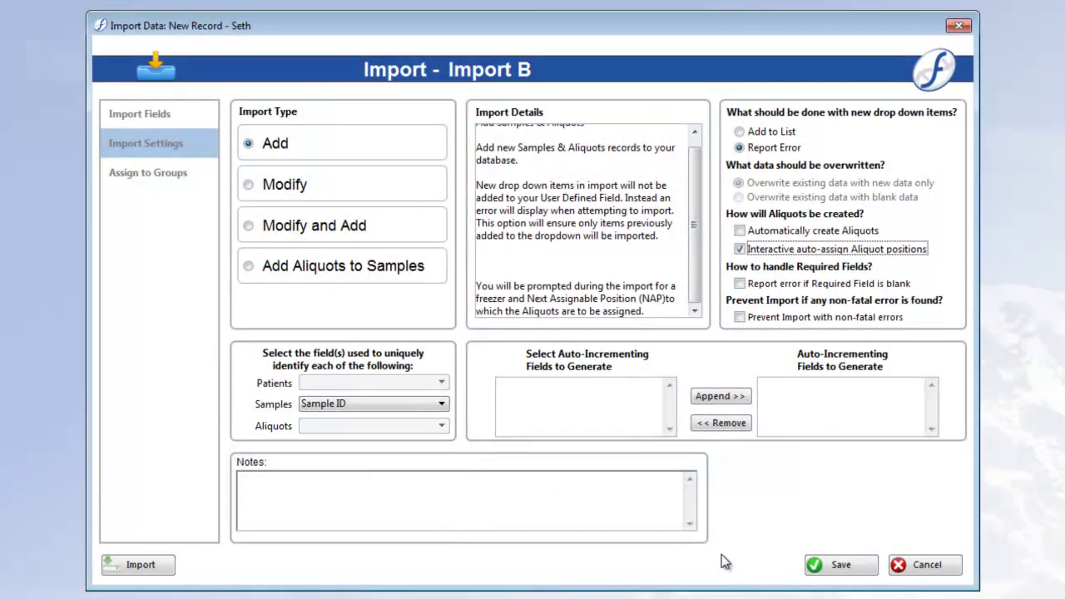
Save Import B to My Groups, then run it on the 'Import Samples with Vials and Locations' CSV
{"action": "left_click", "coordinate": [842, 566]}
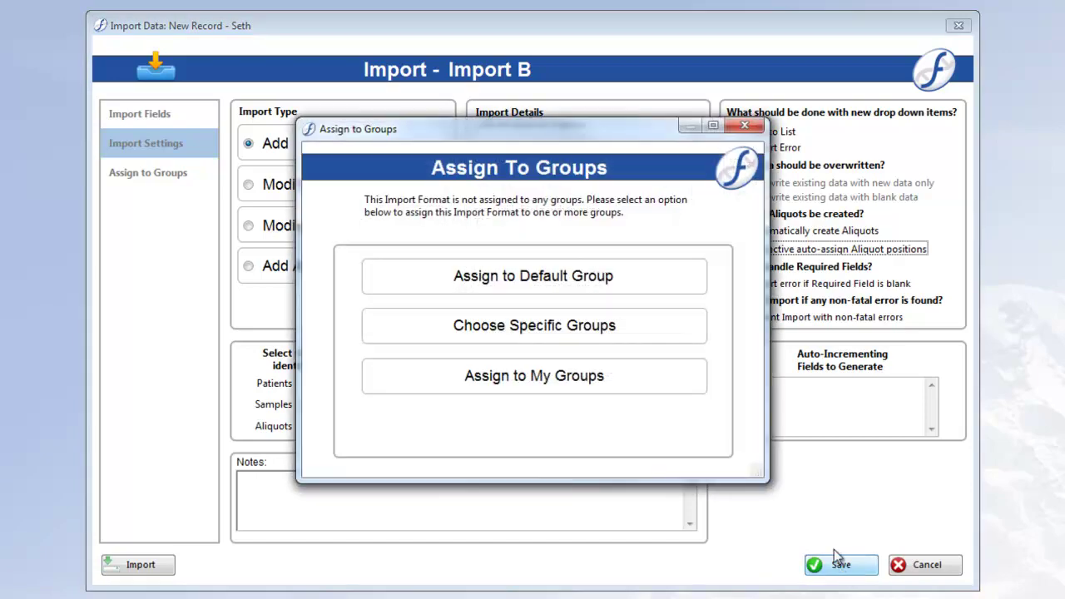
{"action": "left_click", "coordinate": [622, 378]}
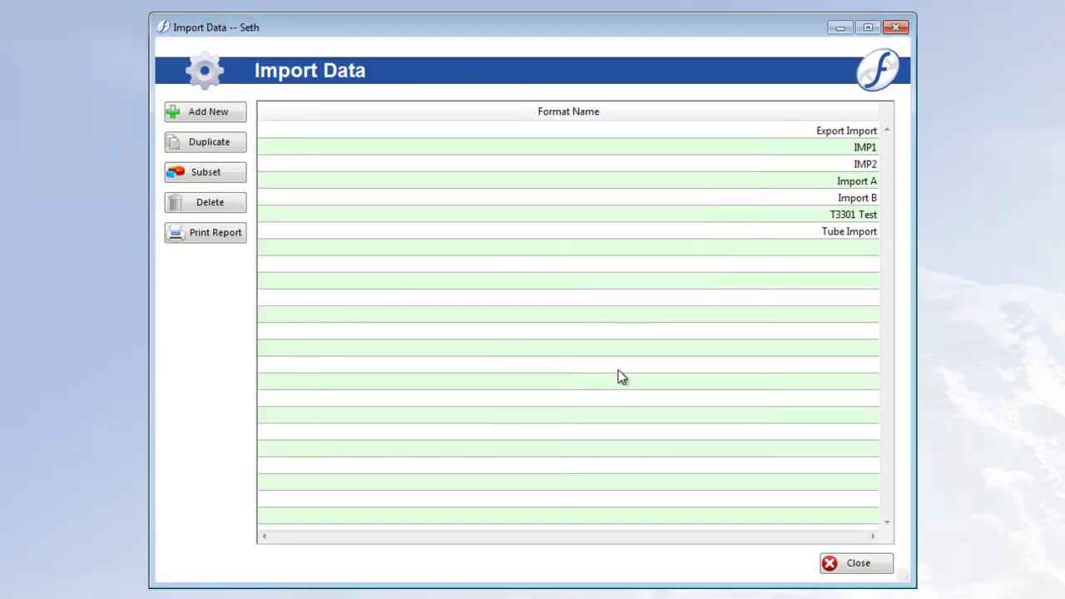
{"action": "double_click", "coordinate": [857, 197]}
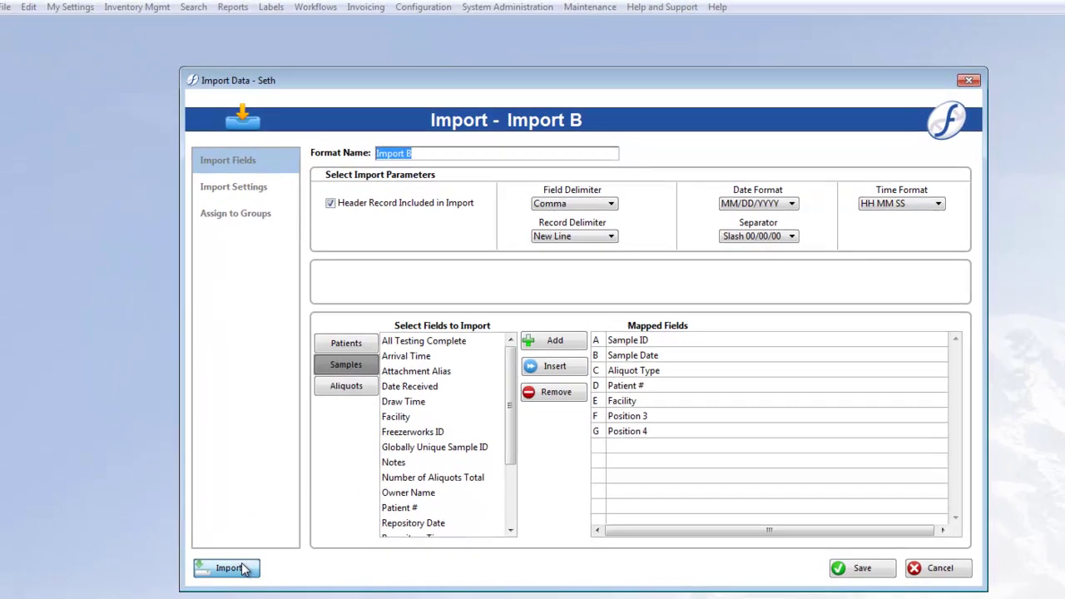
{"action": "left_click", "coordinate": [138, 564]}
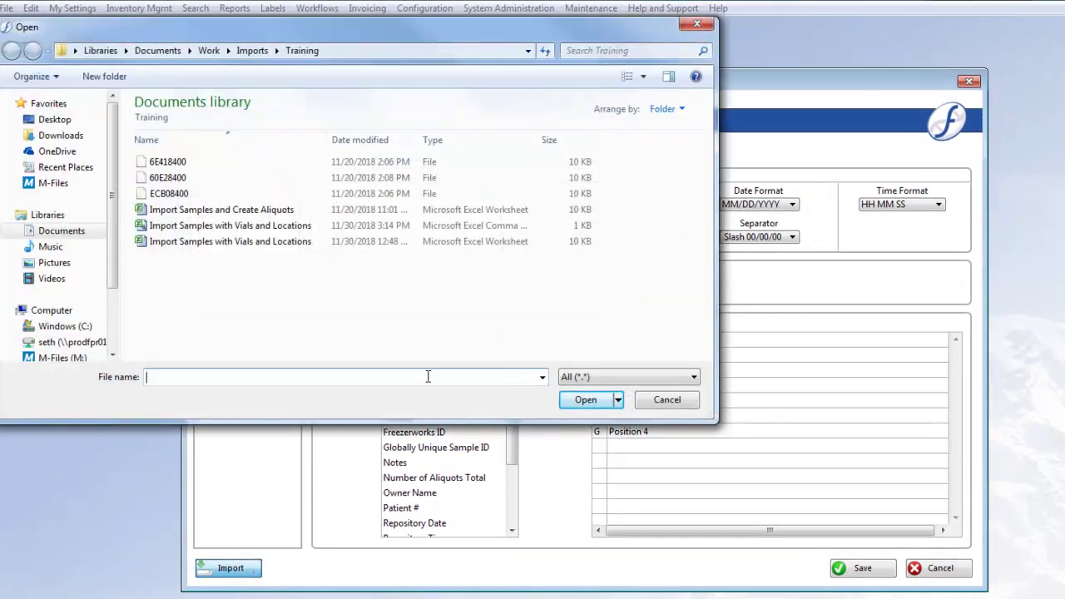
{"action": "left_click", "coordinate": [280, 233]}
{"action": "left_click", "coordinate": [586, 400]}
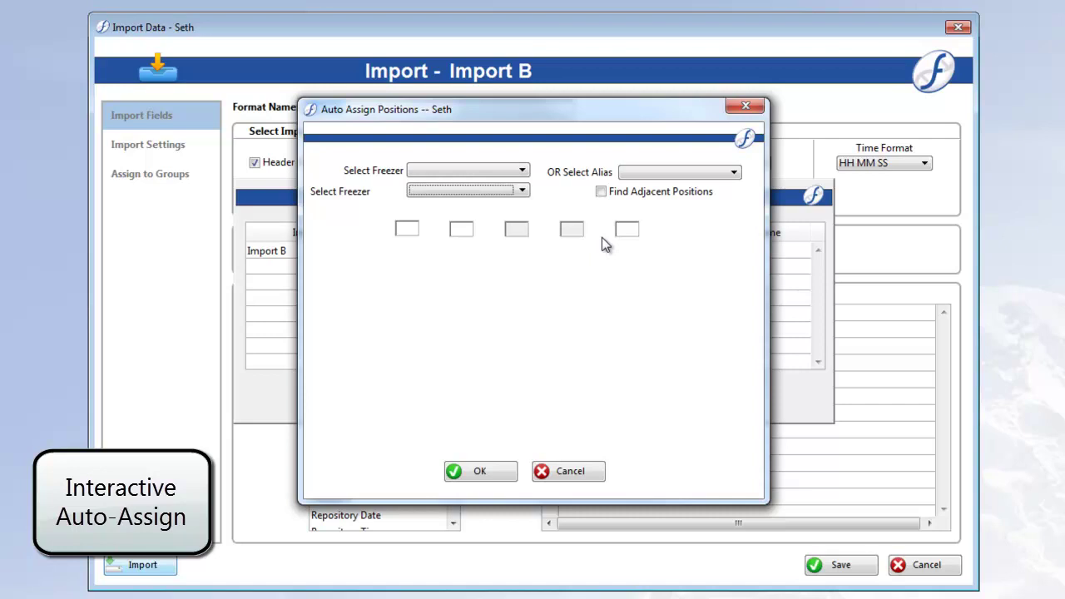
Auto-assign positions in DEMO Physical, Top Shelf, starting at Box 2, and run the import
{"action": "left_click", "coordinate": [475, 170]}
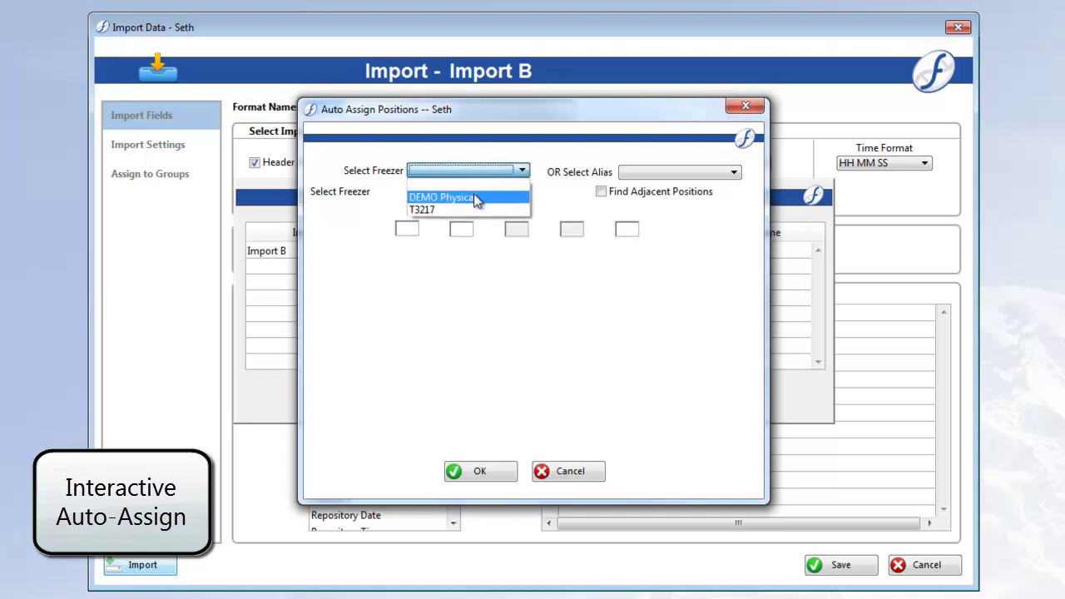
{"action": "left_click", "coordinate": [474, 197]}
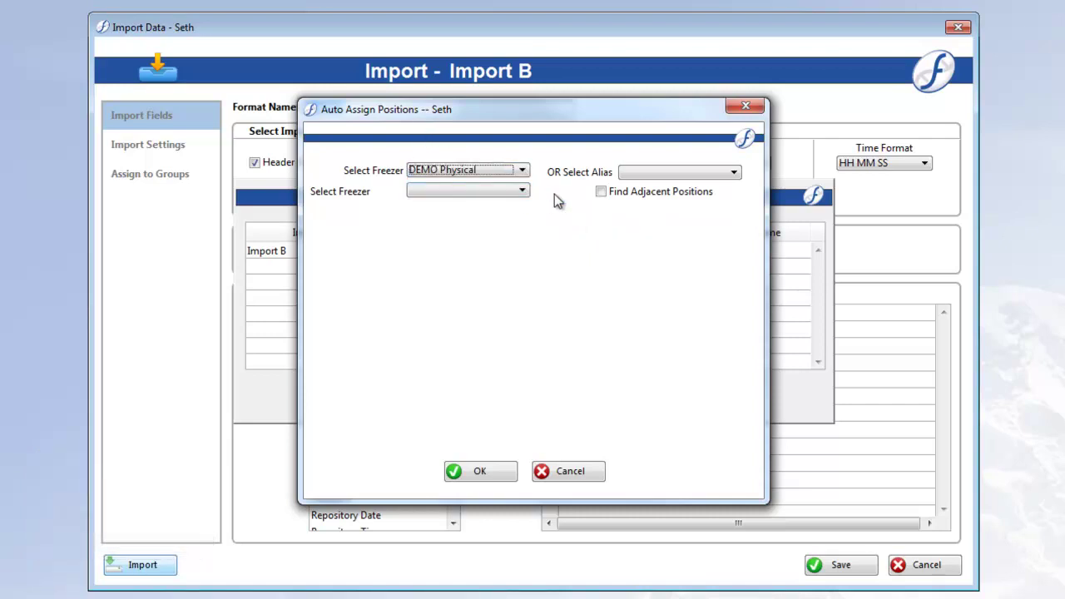
{"action": "left_click", "coordinate": [495, 199]}
{"action": "left_click", "coordinate": [486, 205]}
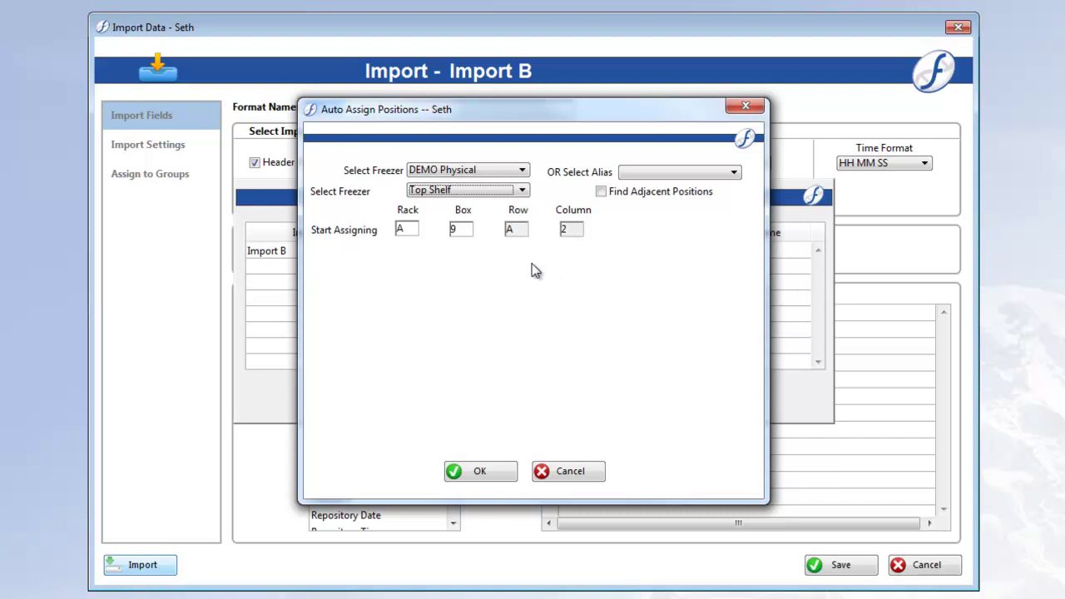
{"action": "double_click", "coordinate": [472, 230]}
{"action": "type", "text": "2"}
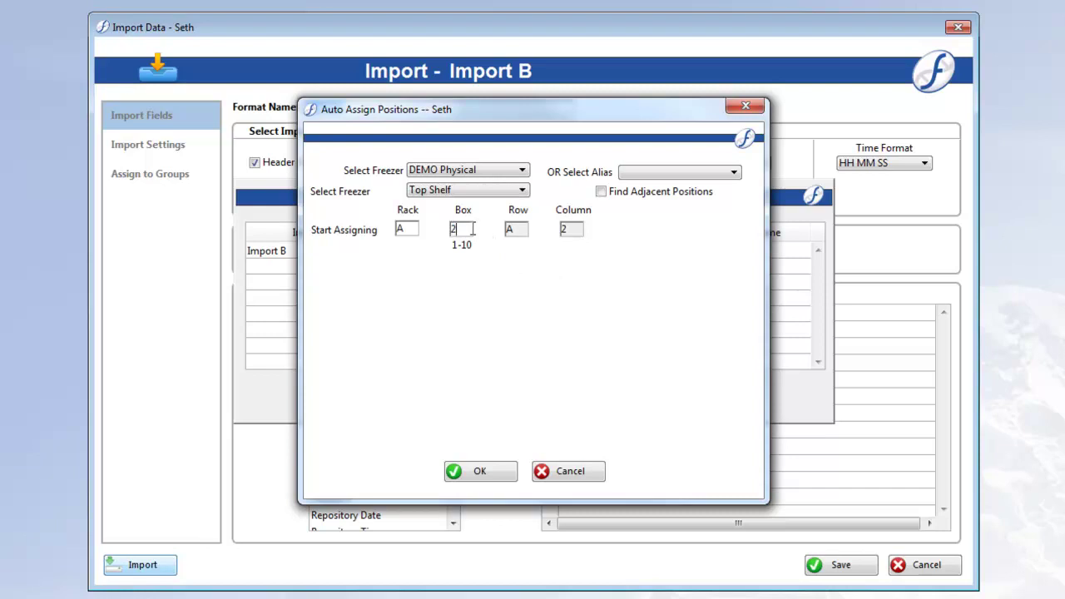
{"action": "left_click", "coordinate": [403, 229]}
Run the import from the accepted start position, then pick Samples as the records to review
{"action": "left_click", "coordinate": [475, 471]}
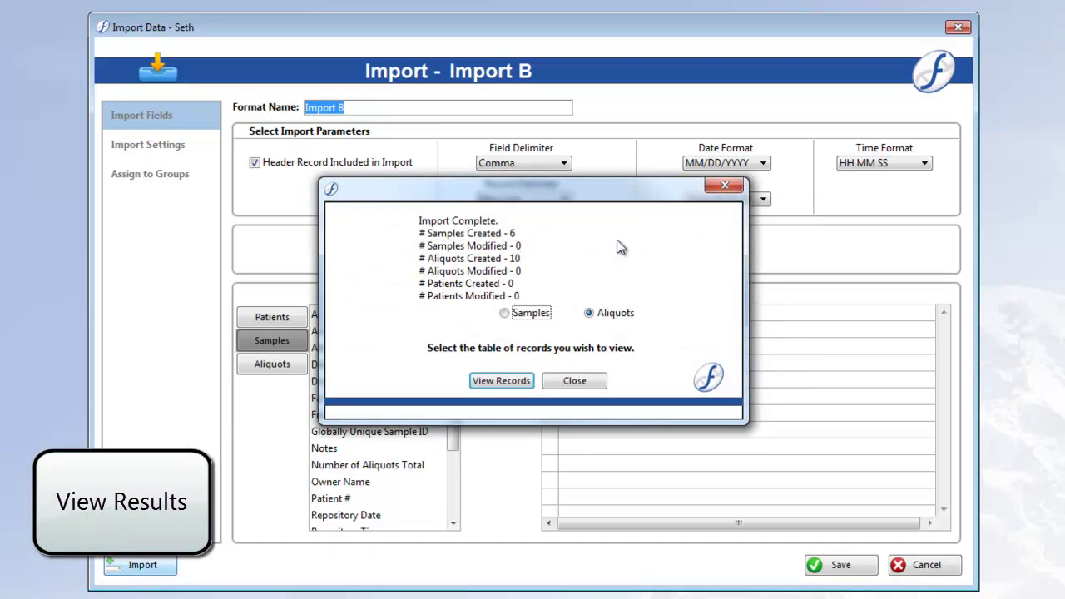
{"action": "left_click", "coordinate": [509, 313]}
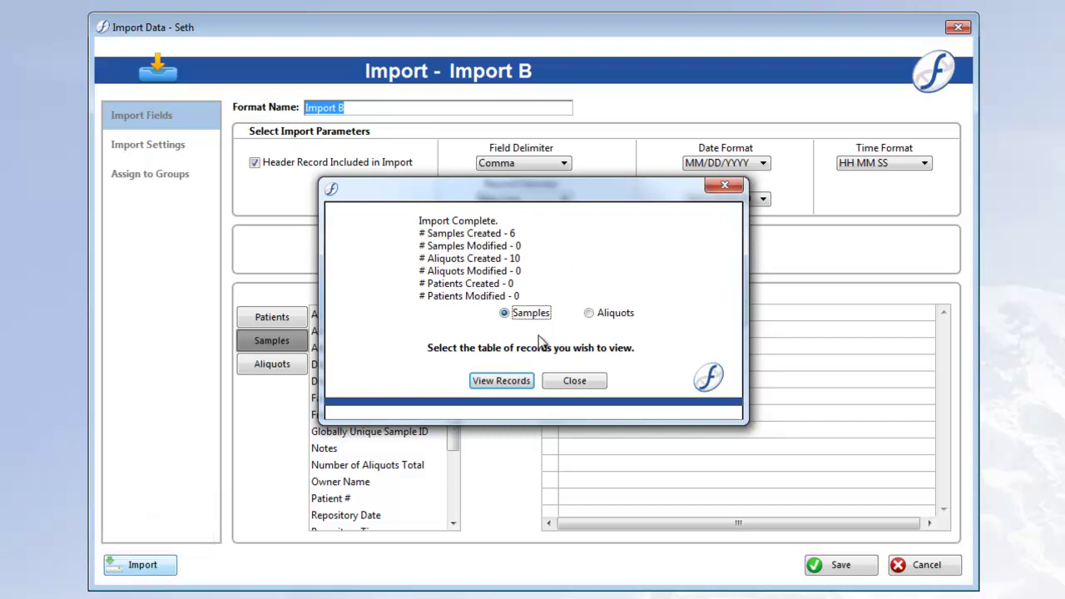
List the 6 imported samples and confirm sample 40000's aliquot positions are in Box 2
{"action": "left_click", "coordinate": [519, 380]}
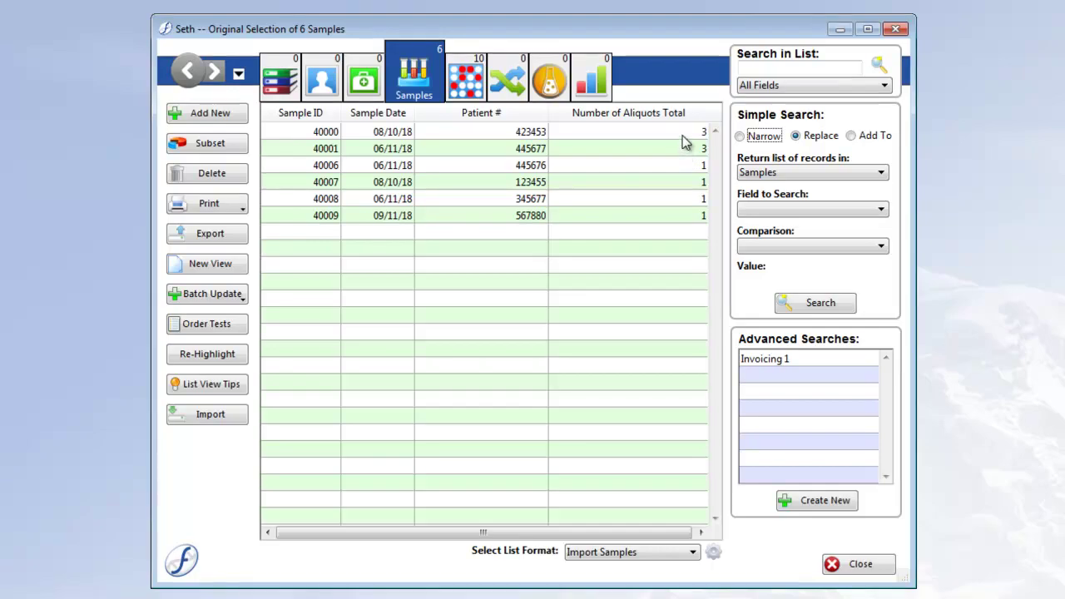
{"action": "double_click", "coordinate": [682, 136]}
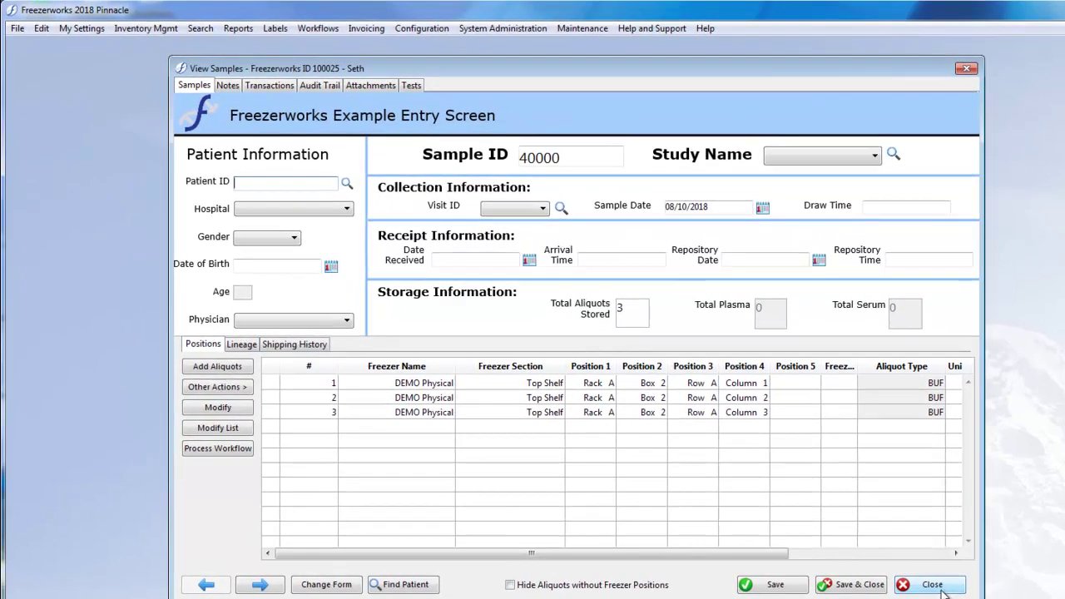
{"action": "left_click", "coordinate": [898, 560]}
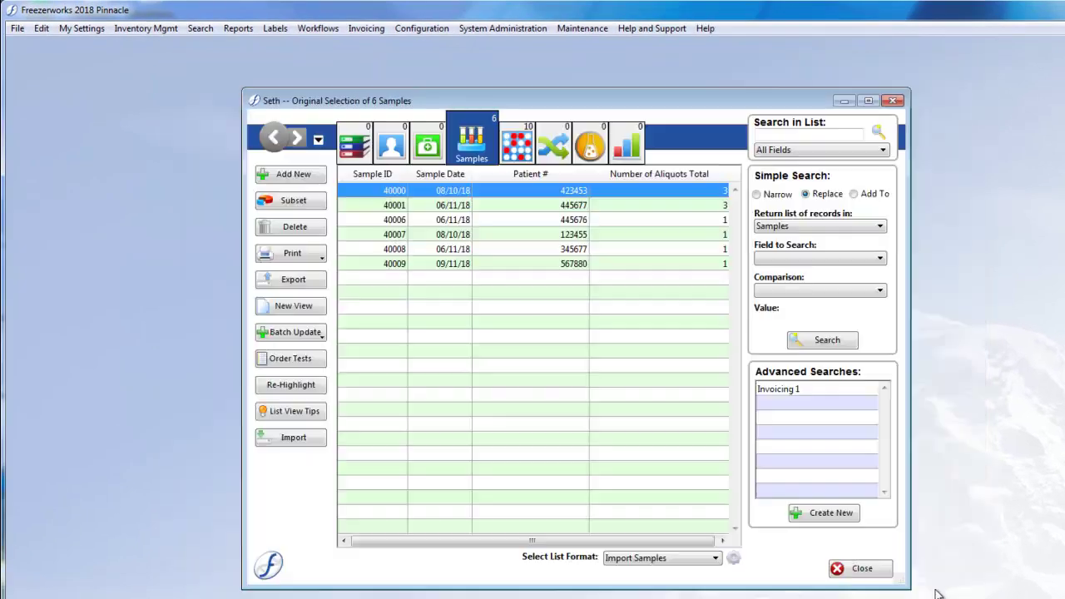
{"action": "left_click", "coordinate": [17, 28]}
In Explore Freezers, drill into DEMO Physical > Top Shelf > Rack A and display Box 2's aliquots at A-1 to C-4
{"action": "left_click", "coordinate": [57, 89]}
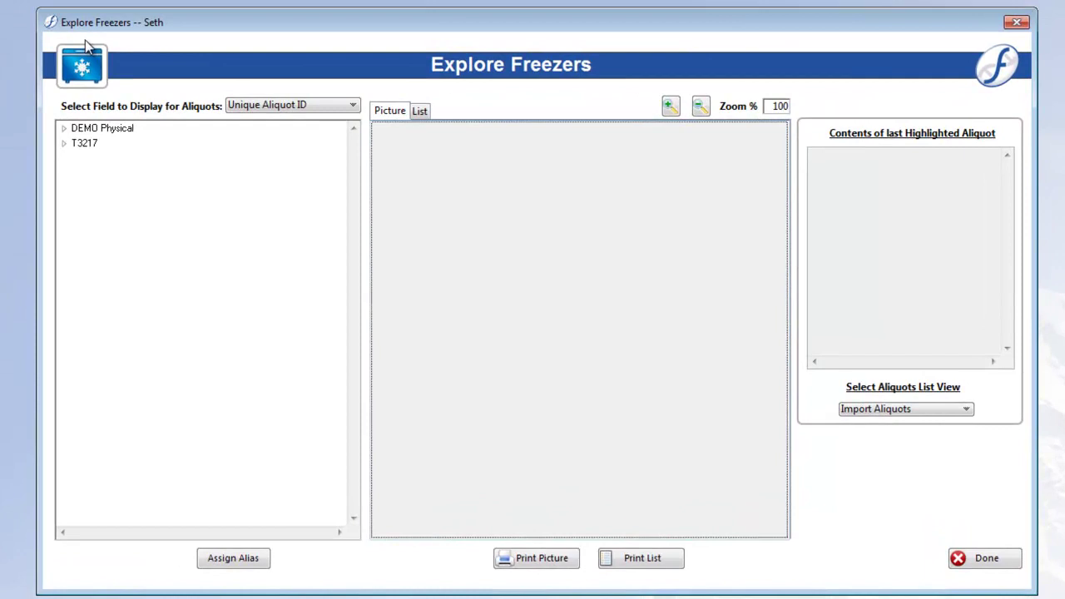
{"action": "left_click", "coordinate": [64, 129]}
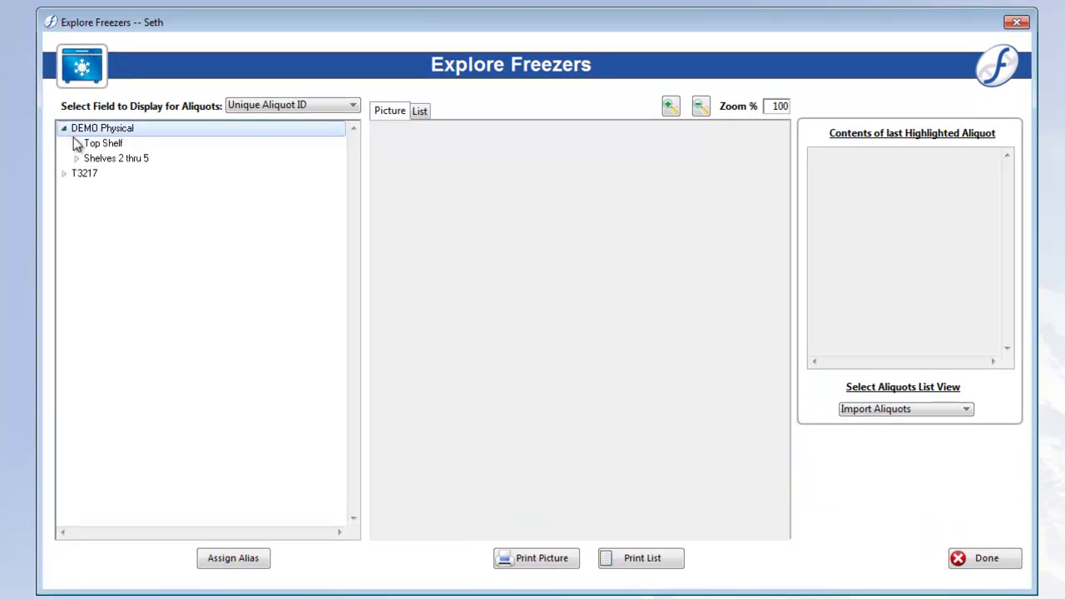
{"action": "left_click", "coordinate": [77, 143]}
{"action": "left_click", "coordinate": [89, 158]}
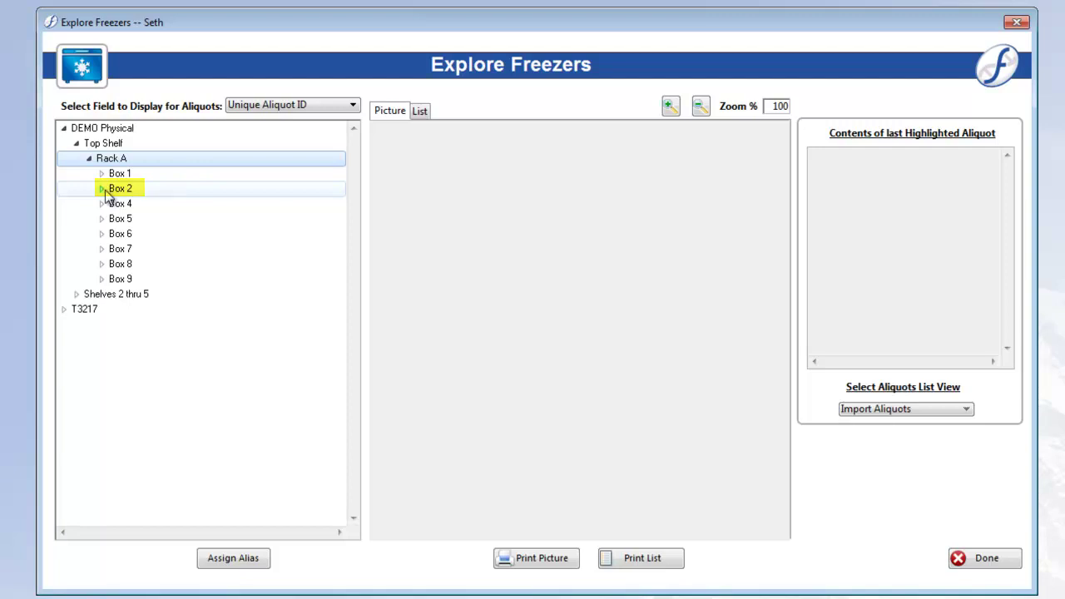
{"action": "left_click", "coordinate": [101, 188]}
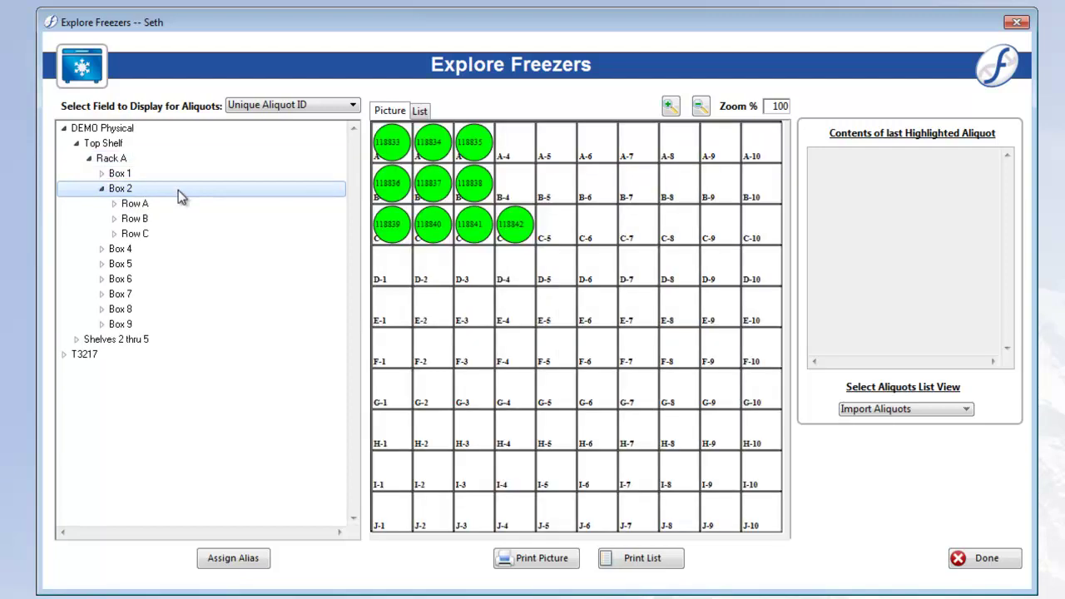